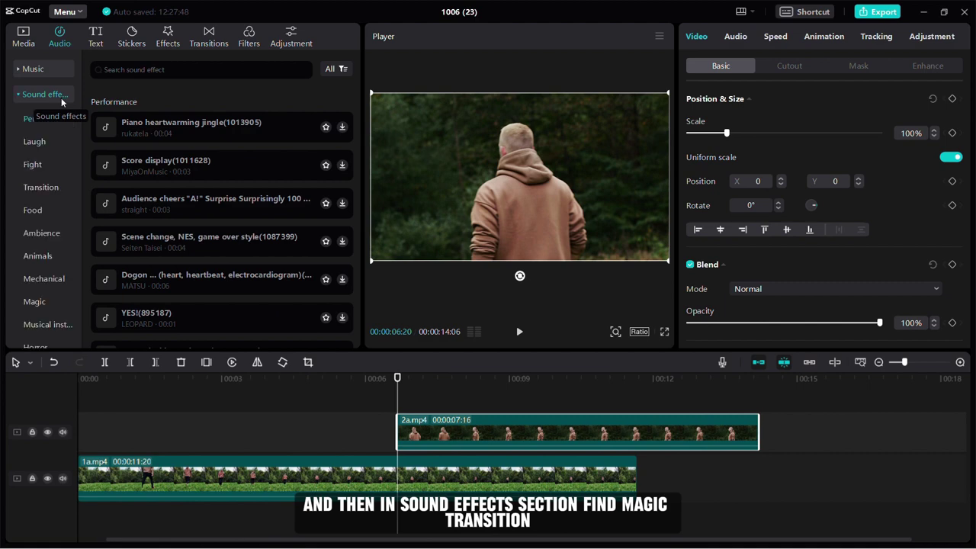
Add the Magic transition sound effect from the Magic category below the video tracks, positioned from about 00:00:05:17 across the start of 2a.mp4
left_click(39, 305)
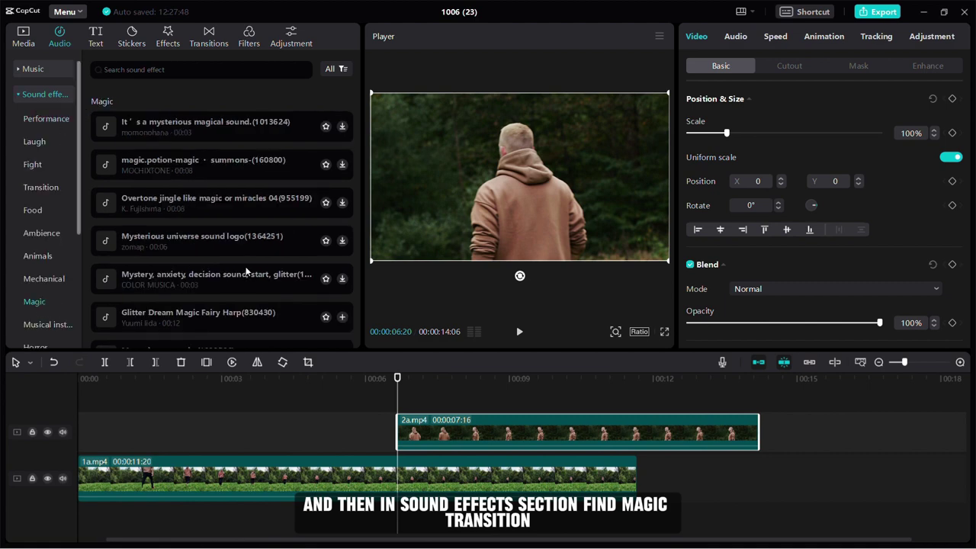
scroll(246, 267, "down", 5)
scroll(246, 266, "down", 7)
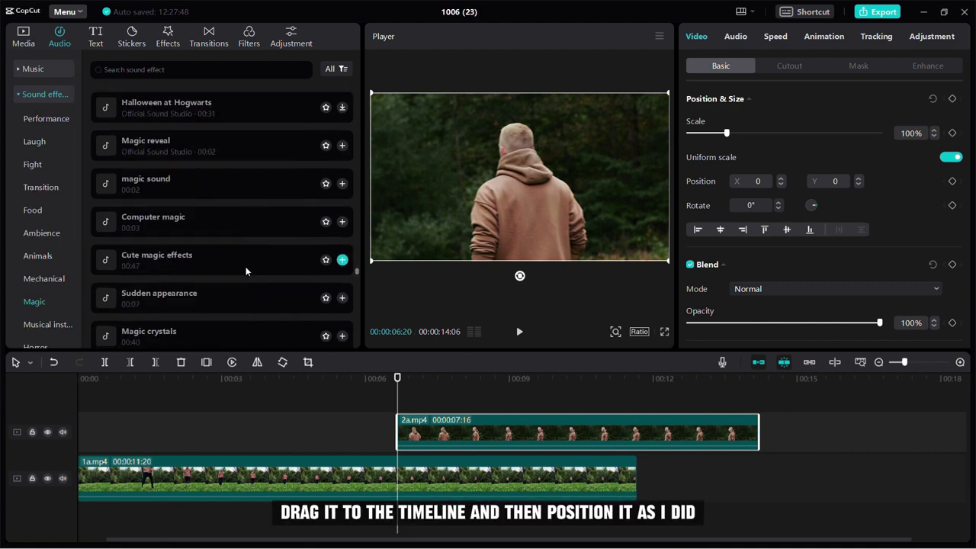
left_click_drag(232, 311, 366, 523)
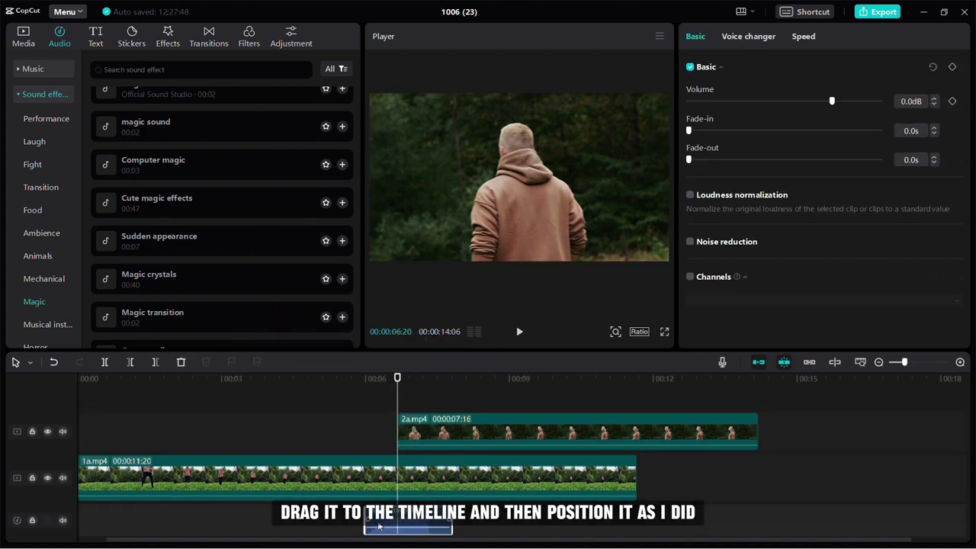
left_click_drag(911, 361, 913, 362)
left_click_drag(438, 523, 390, 520)
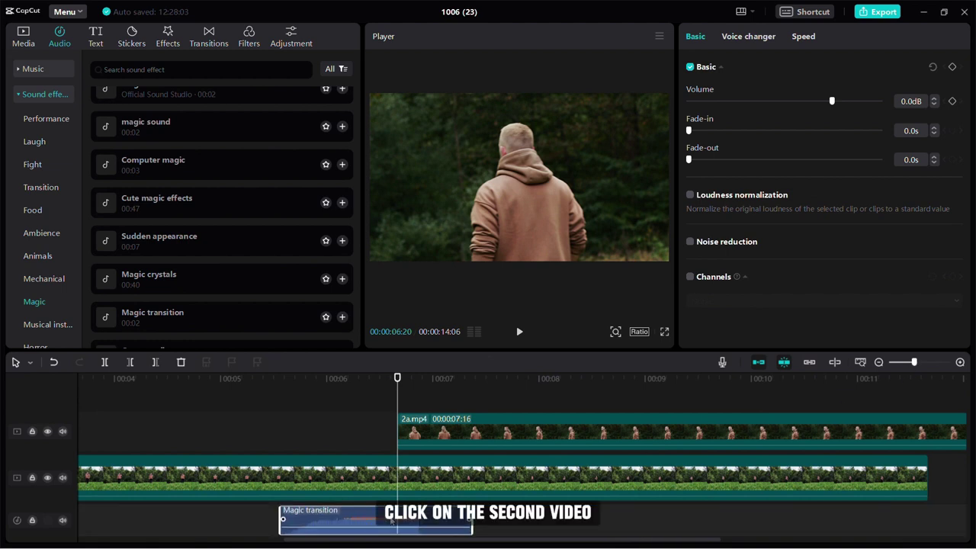
Lower the opacity of the 2a.mp4 clip to 49% as an overlay for aligning the two videos
left_click(493, 432)
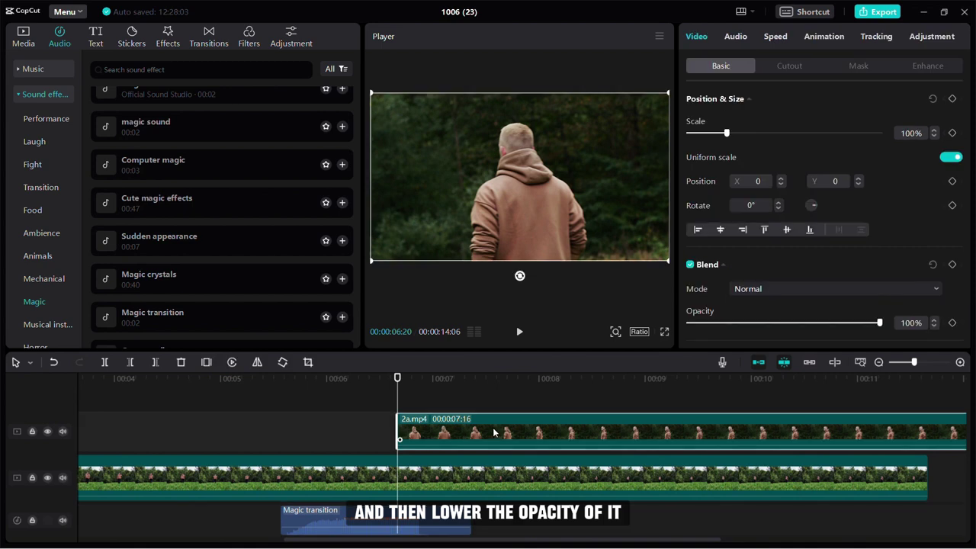
left_click(782, 322)
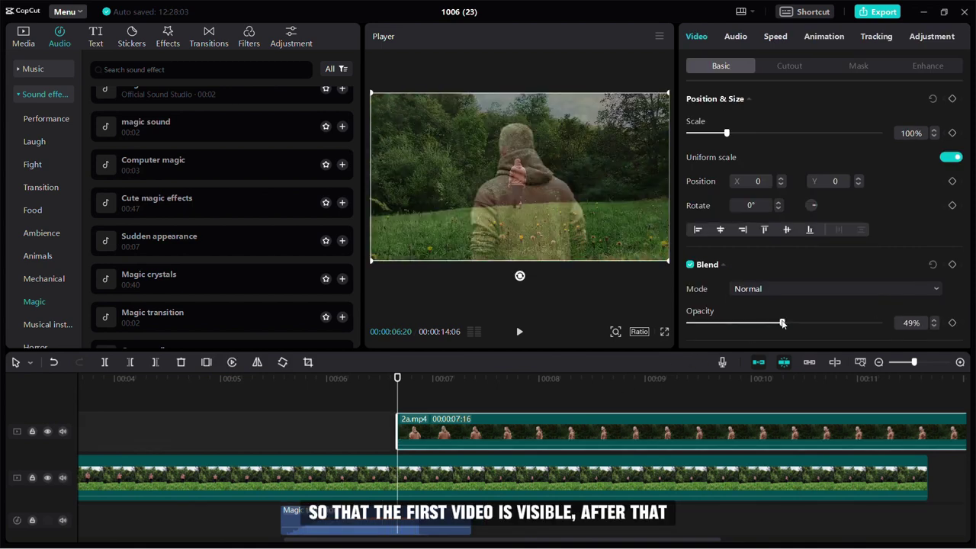
Keyframe the 1a.mp4 clip at 00:00:06:20 with scale 500% and position X 94, Y -526, aligning its figure with 2a.mp4
left_click(660, 488)
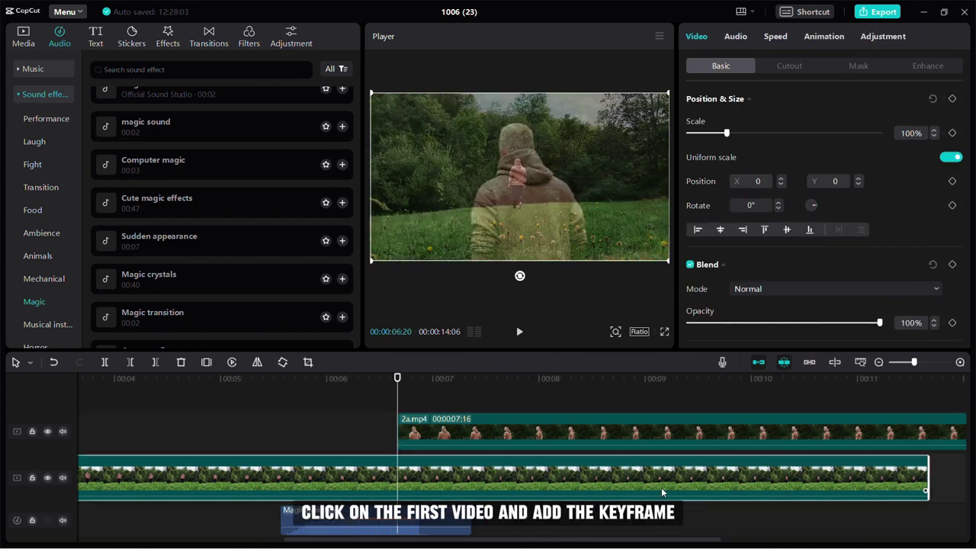
left_click(951, 100)
left_click(845, 134)
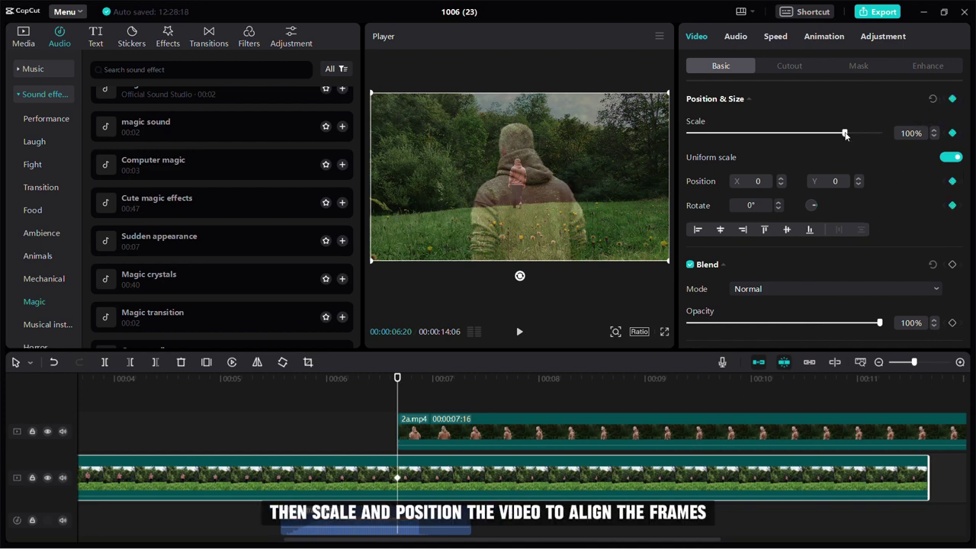
left_click_drag(845, 133, 906, 138)
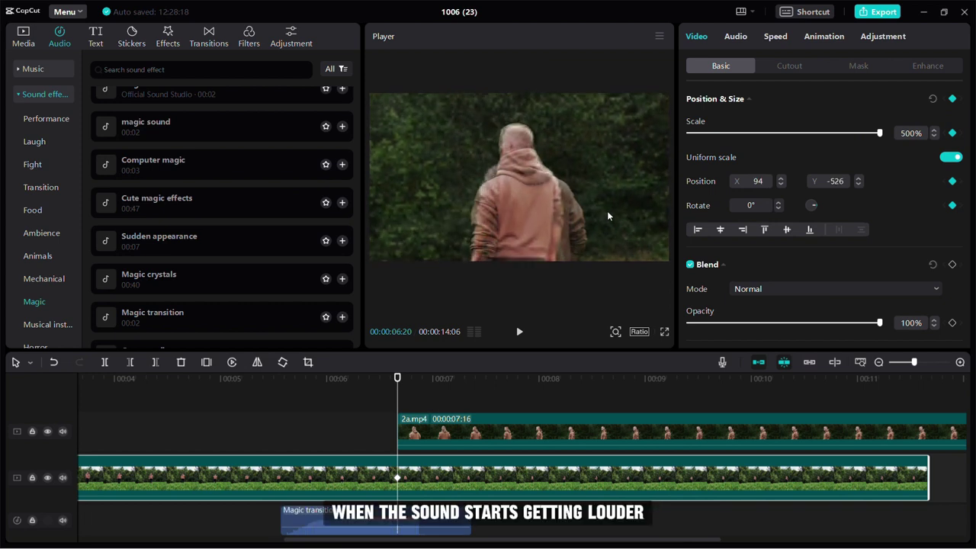
At 00:00:06:04, where the sound gets louder, return 1a.mp4 to scale 100% and position X 0, Y 0
left_click(339, 448)
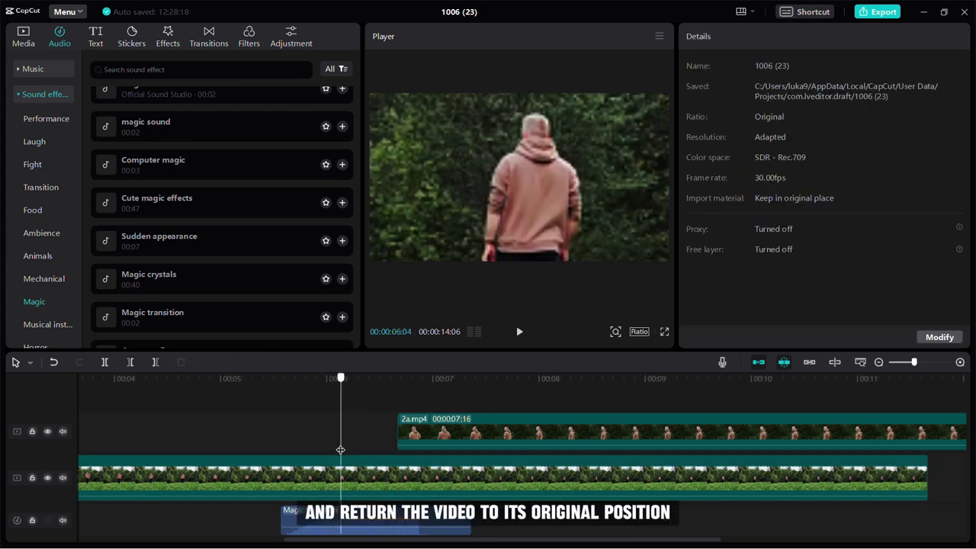
left_click(359, 475)
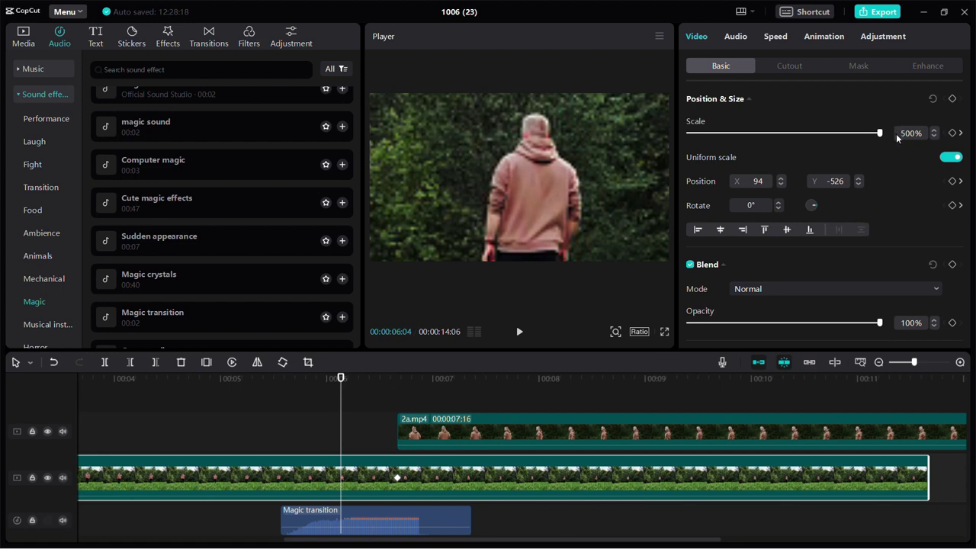
double_click(897, 133)
type("100")
key("Return")
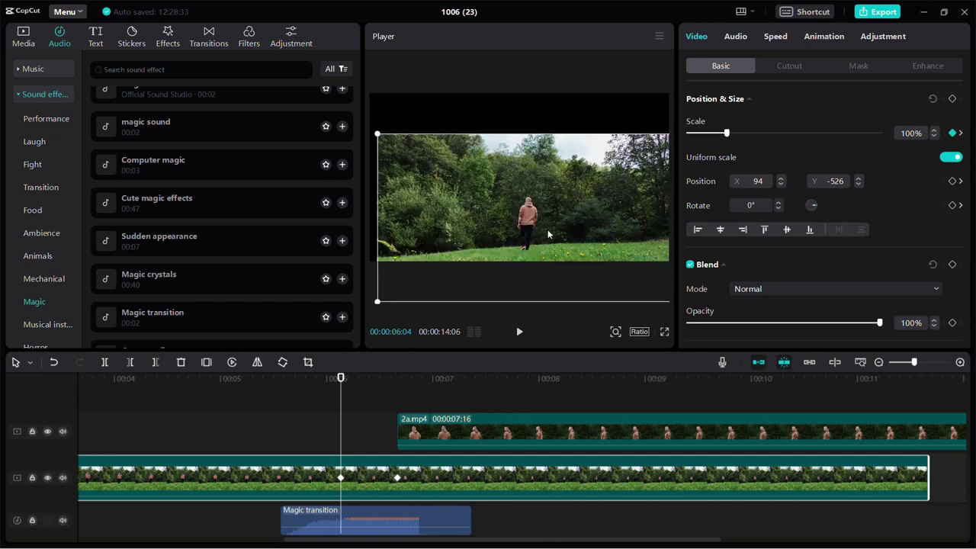
left_click_drag(536, 193, 543, 196)
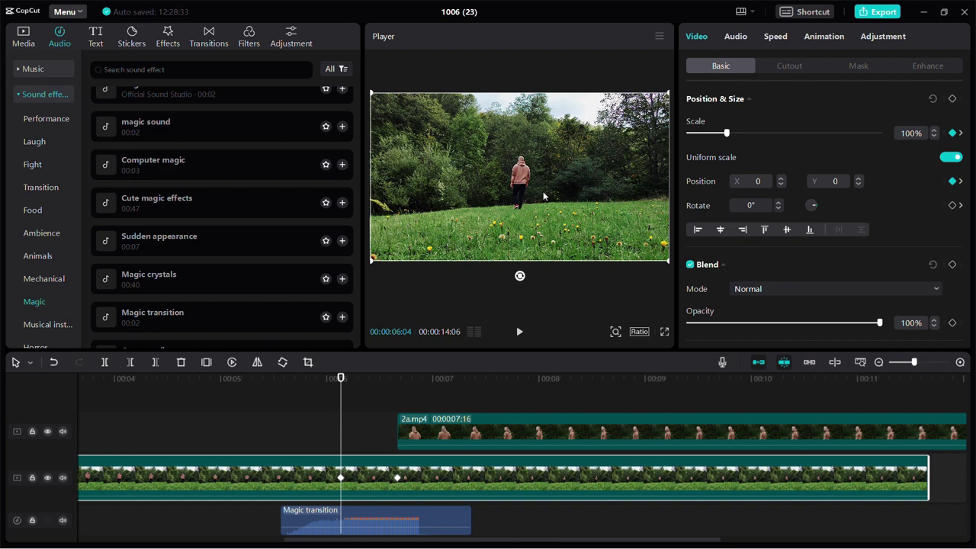
Restore the opacity of the 2a.mp4 clip to 100%
left_click(460, 392)
left_click(461, 428)
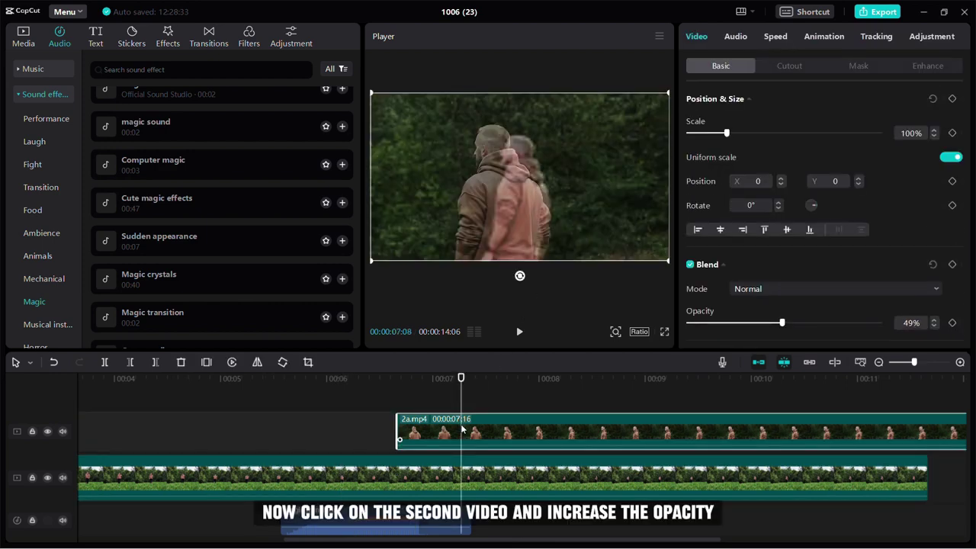
left_click_drag(787, 323, 884, 325)
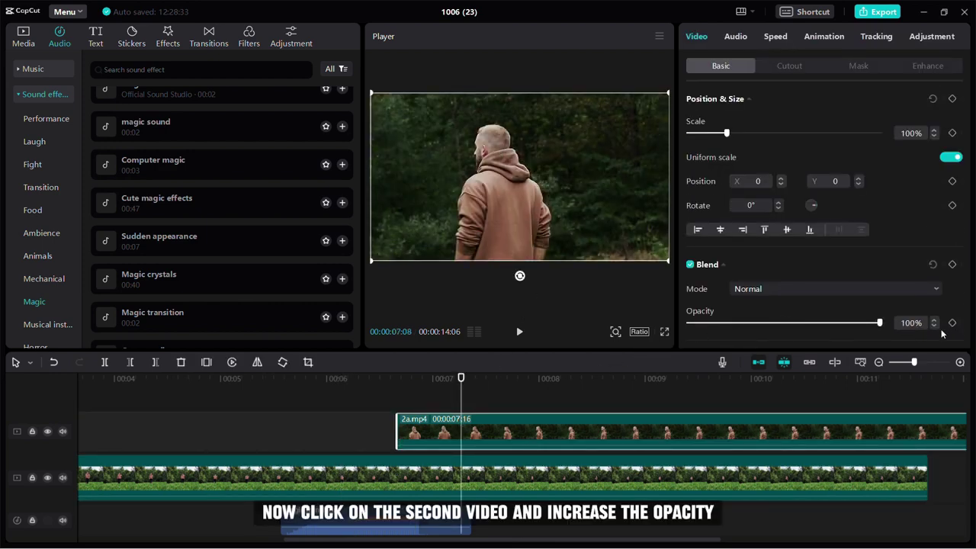
Add the Chrome Blur effect from the Lens category above the clips, starting where the Magic transition sound begins
left_click(271, 431)
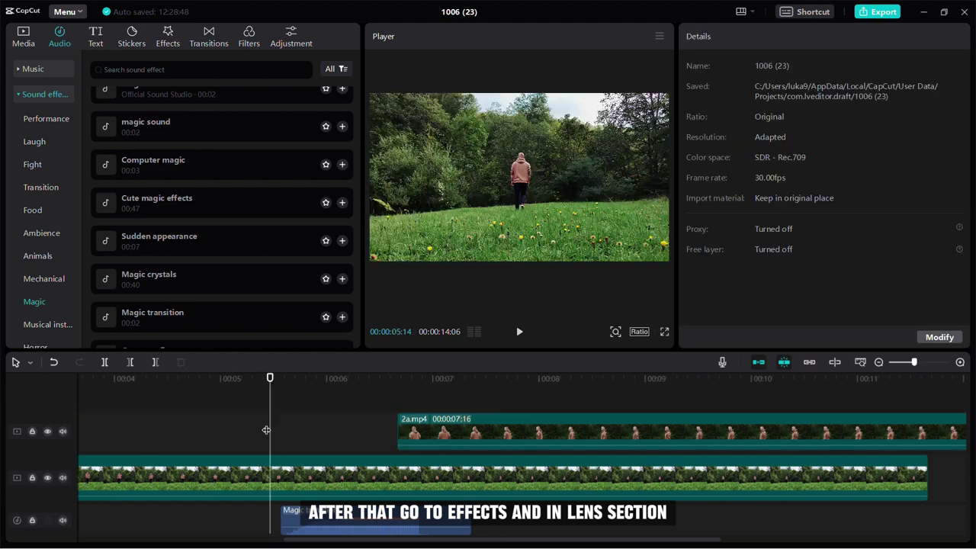
left_click(163, 40)
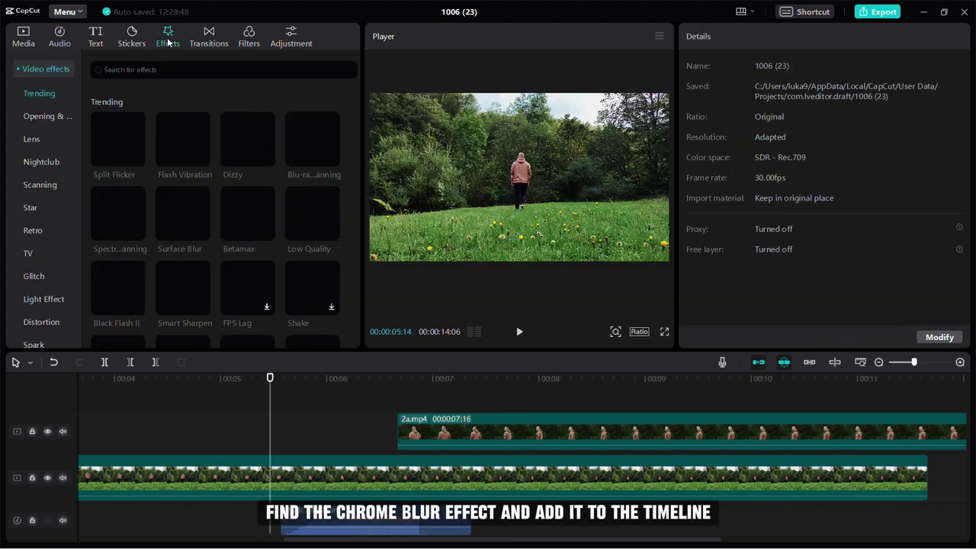
left_click(35, 139)
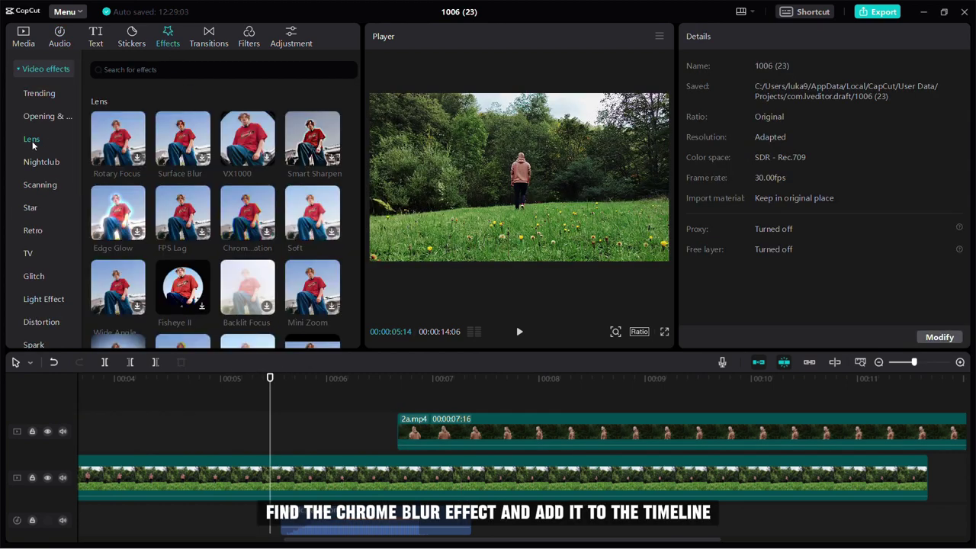
scroll(206, 226, "down", 2)
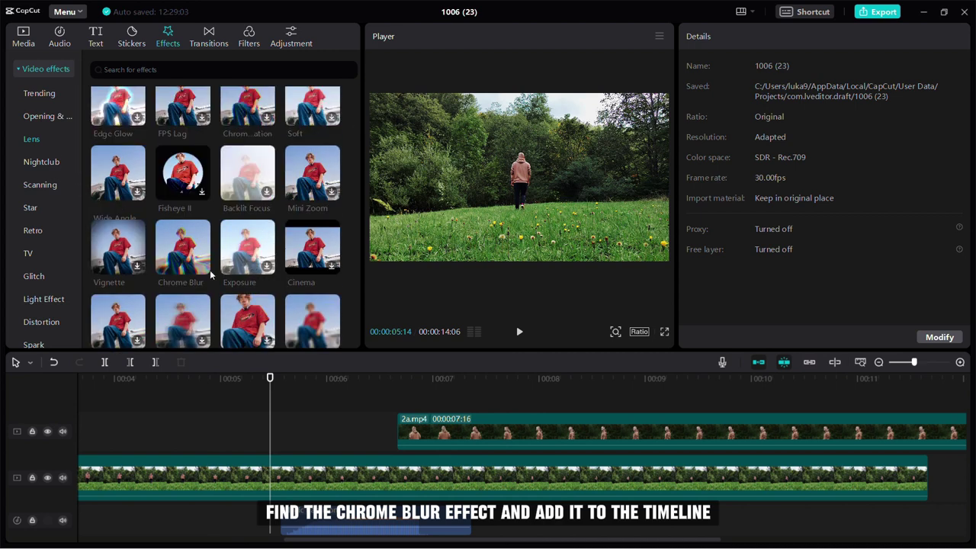
left_click_drag(191, 264, 282, 395)
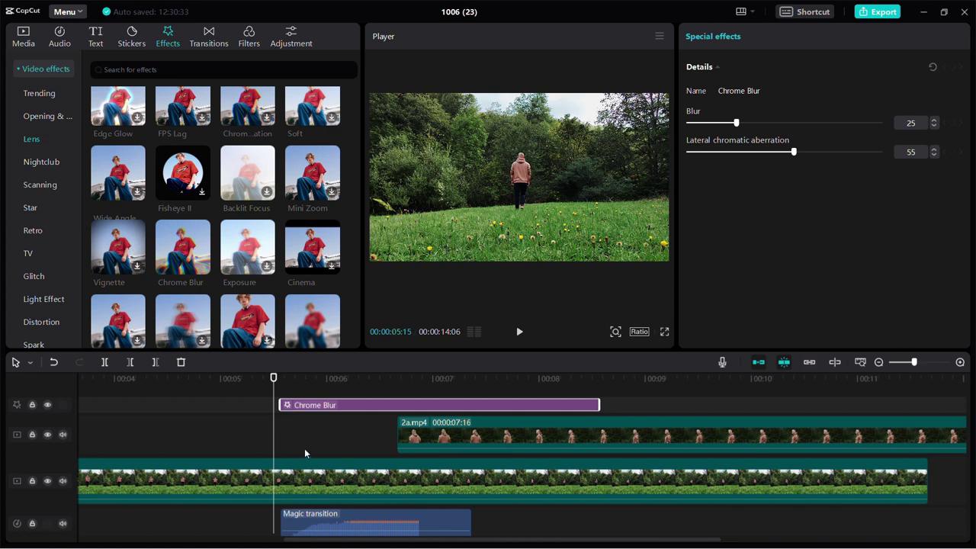
Keyframe the Chrome Blur effect at 00:00:06:04 with blur 40 and lateral chromatic aberration 70
left_click(340, 438)
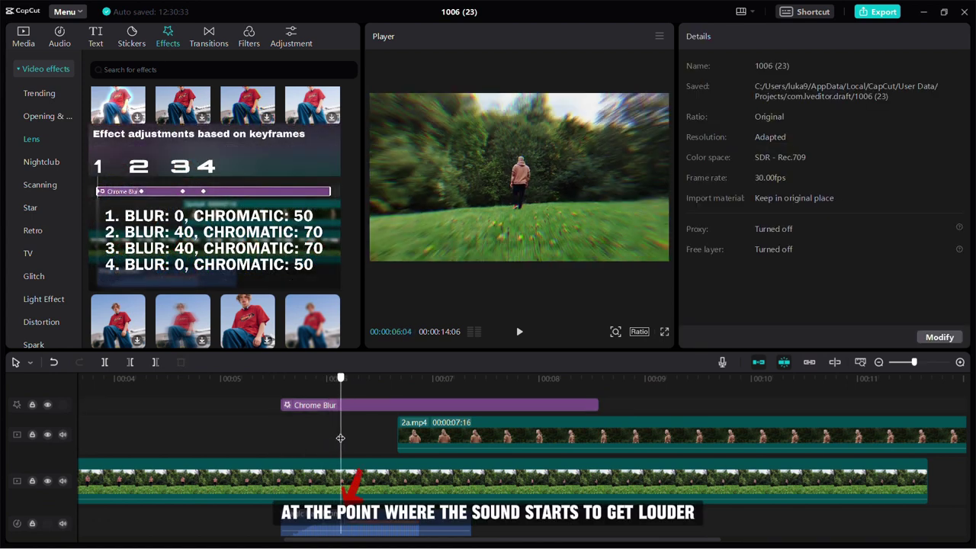
left_click(365, 406)
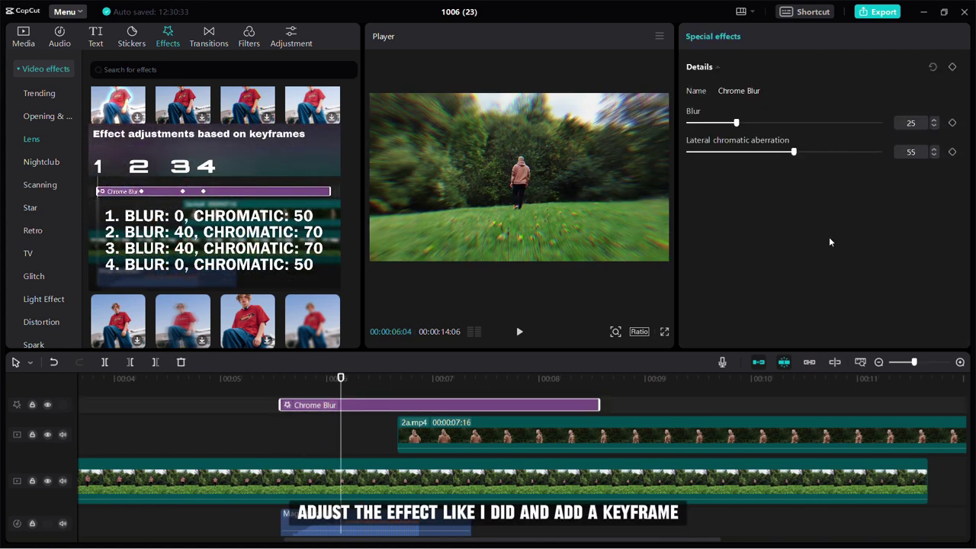
left_click(905, 152)
type("70")
key("Return")
left_click(911, 123)
type("40")
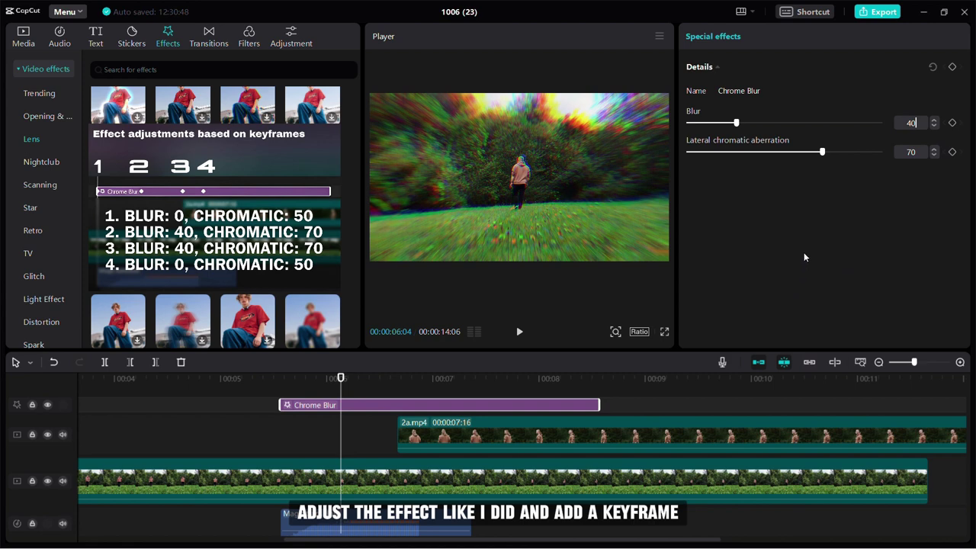
key("Return")
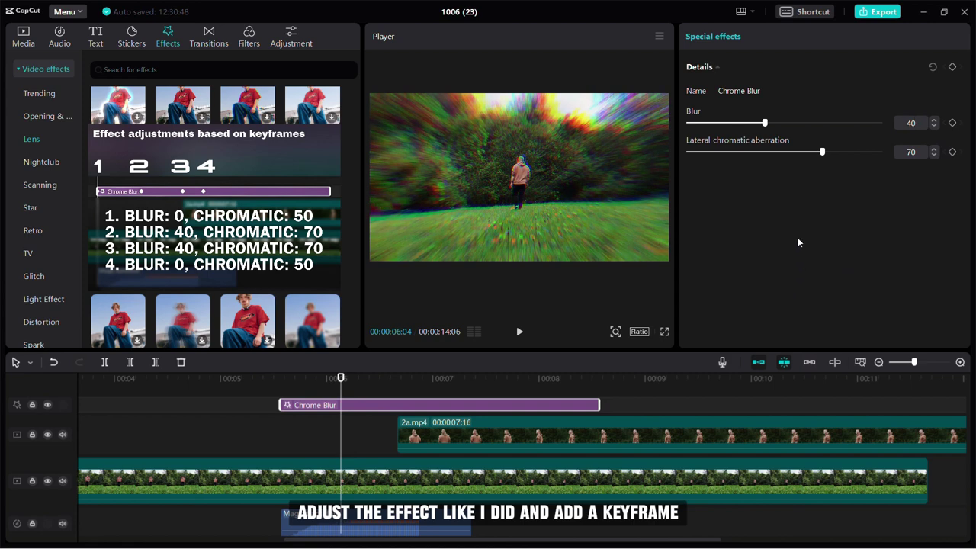
left_click(952, 67)
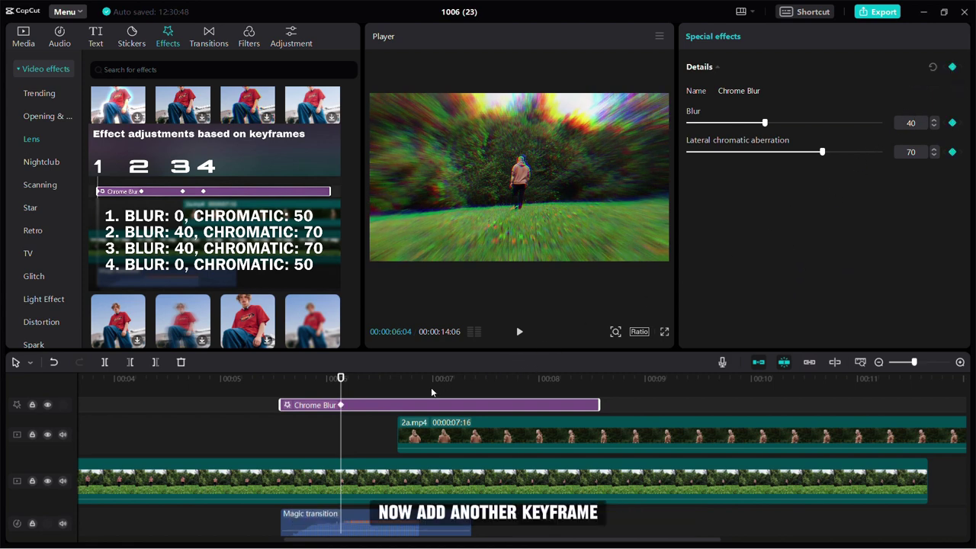
Add another keyframe to the Chrome Blur effect at 00:00:06:20, where 2a.mp4 starts
left_click(394, 397)
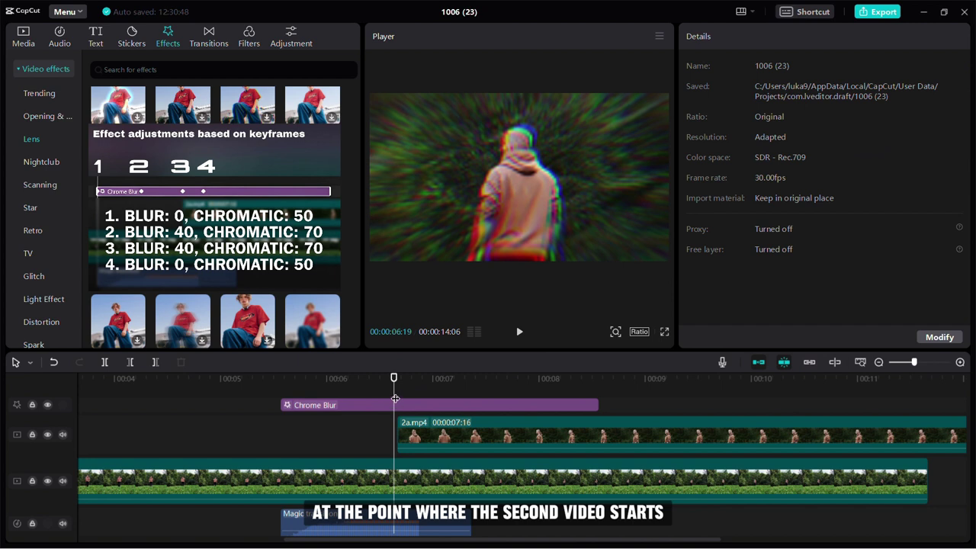
left_click_drag(395, 398, 403, 397)
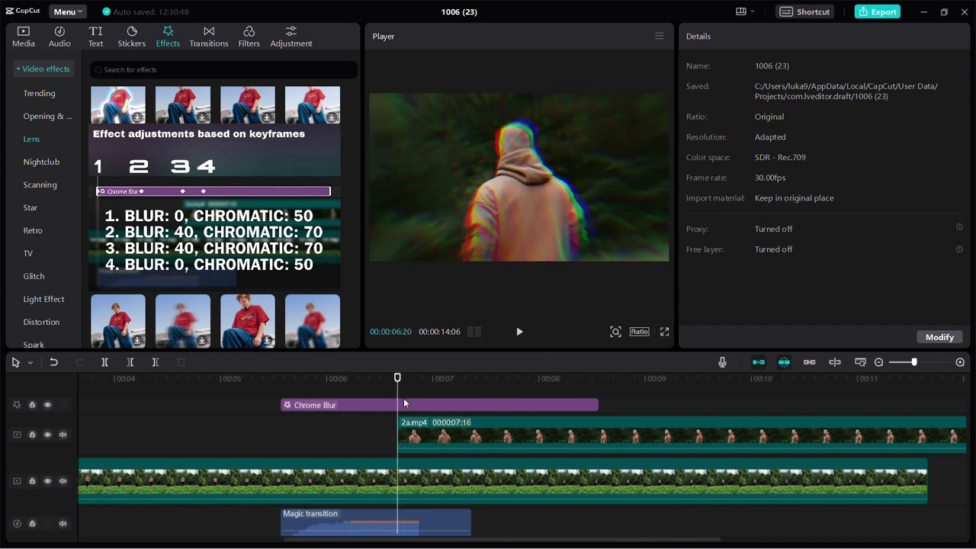
left_click(403, 397)
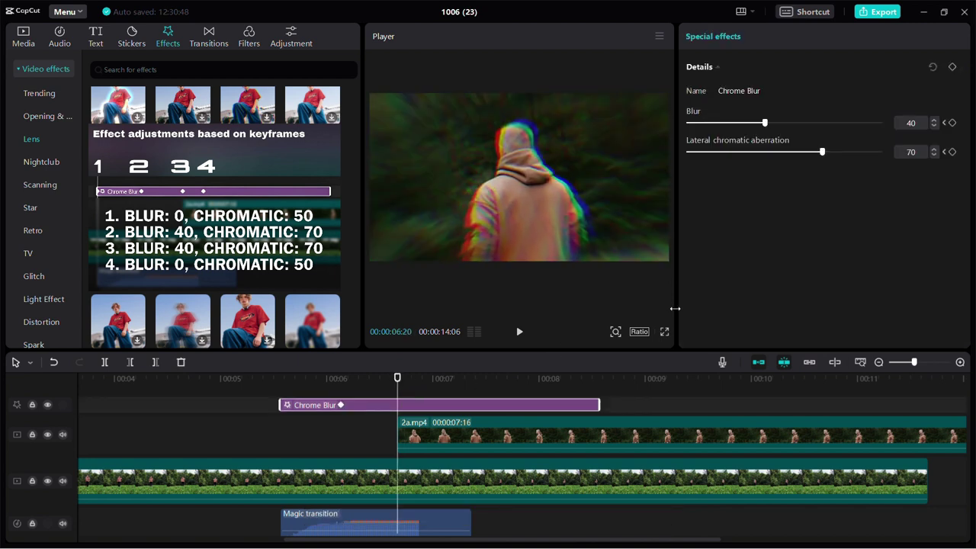
left_click(951, 68)
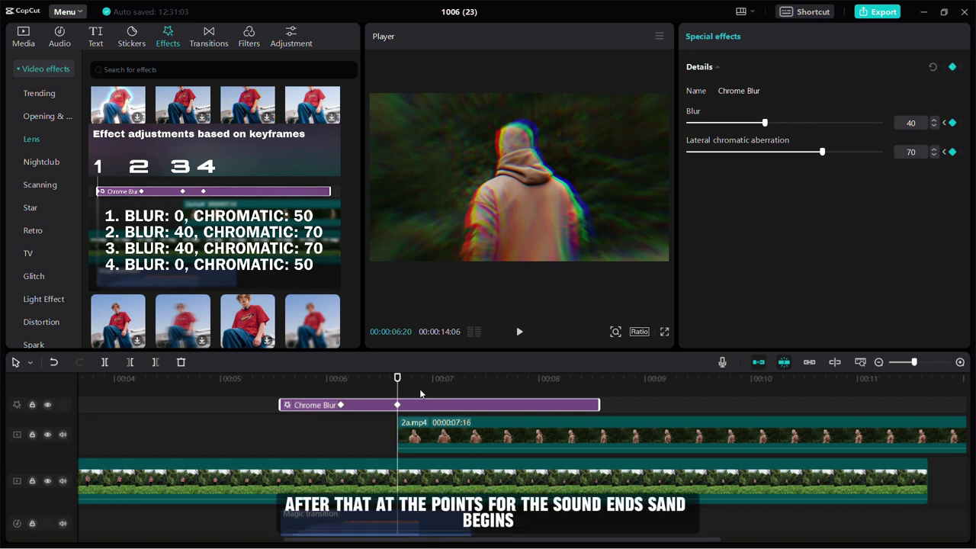
At 00:00:06:28, set the Chrome Blur effect's blur to 0 and its lateral chromatic aberration to 50
left_click(410, 390)
left_click_drag(409, 391, 425, 402)
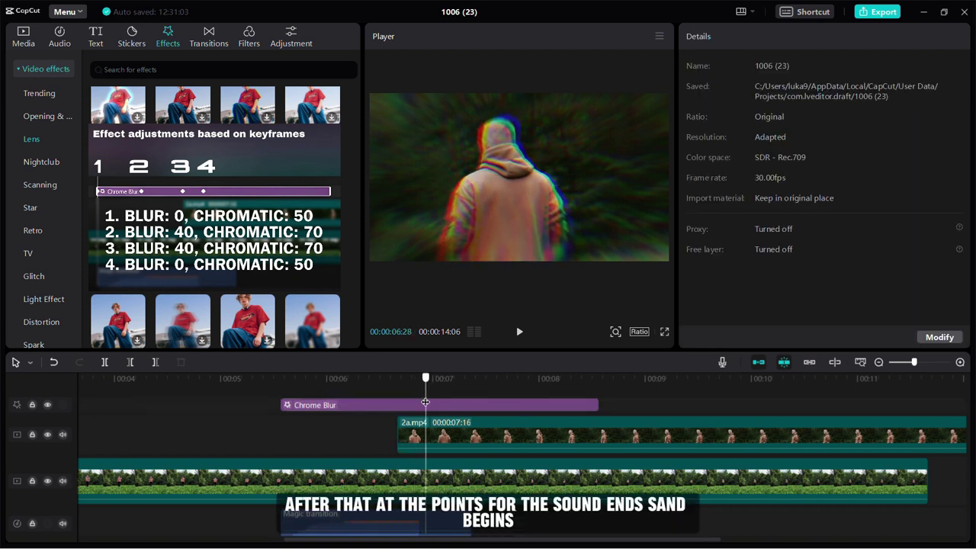
left_click(434, 409)
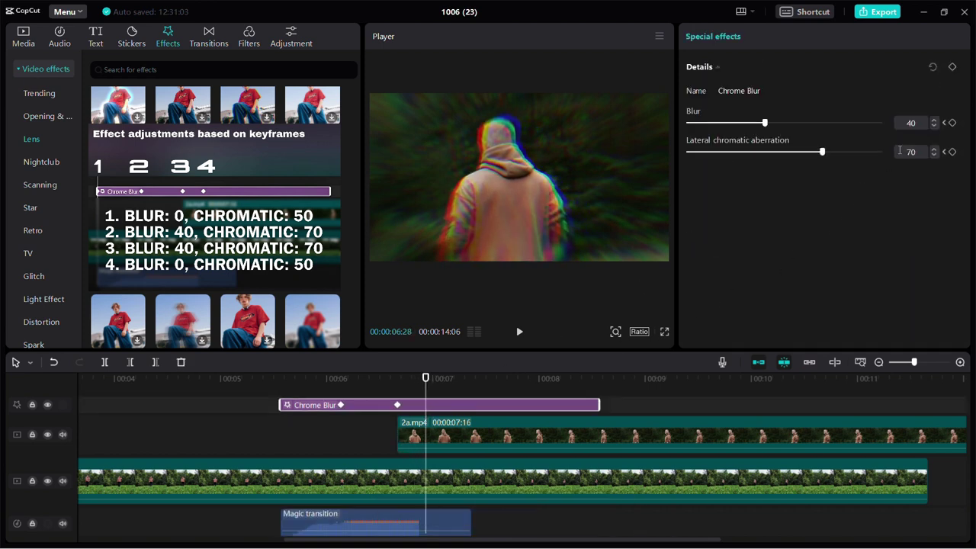
double_click(909, 123)
type("0")
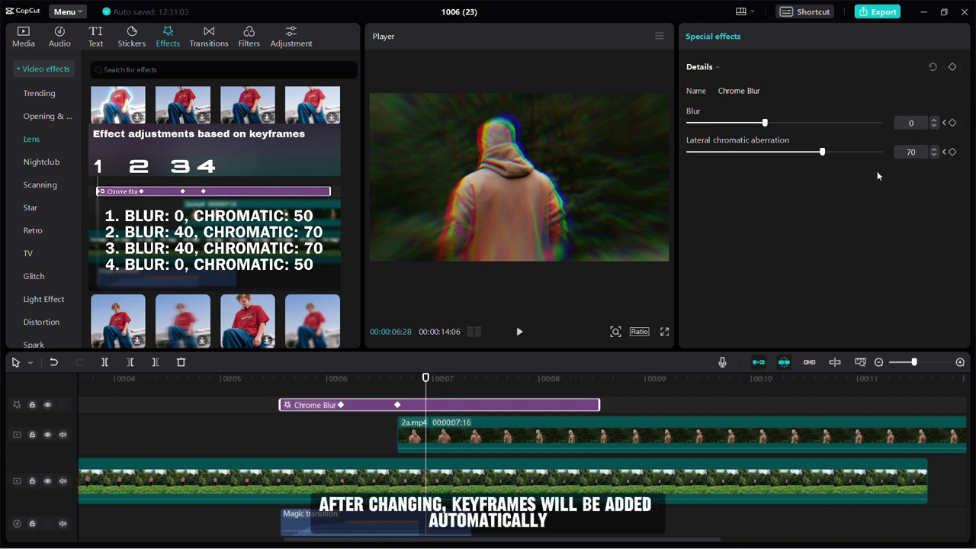
double_click(907, 153)
type("50")
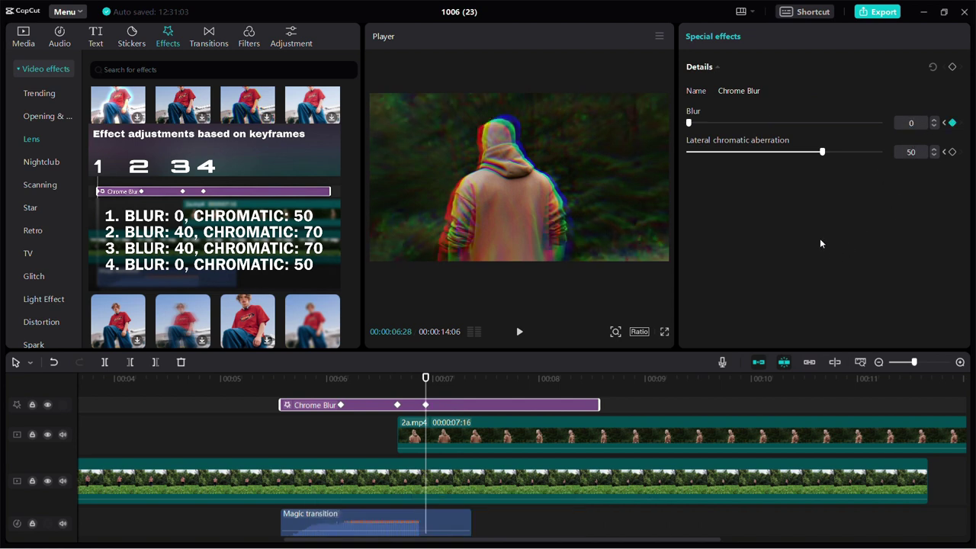
key("Return")
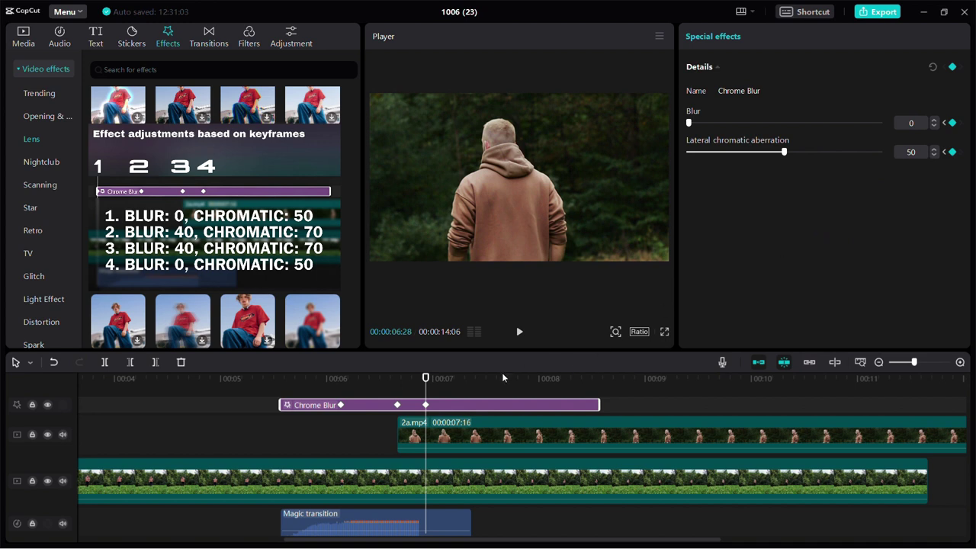
Keyframe the Chrome Blur effect at its start, 00:00:05:17, with blur 0 and lateral chromatic aberration 50
left_click(283, 401)
left_click(286, 404)
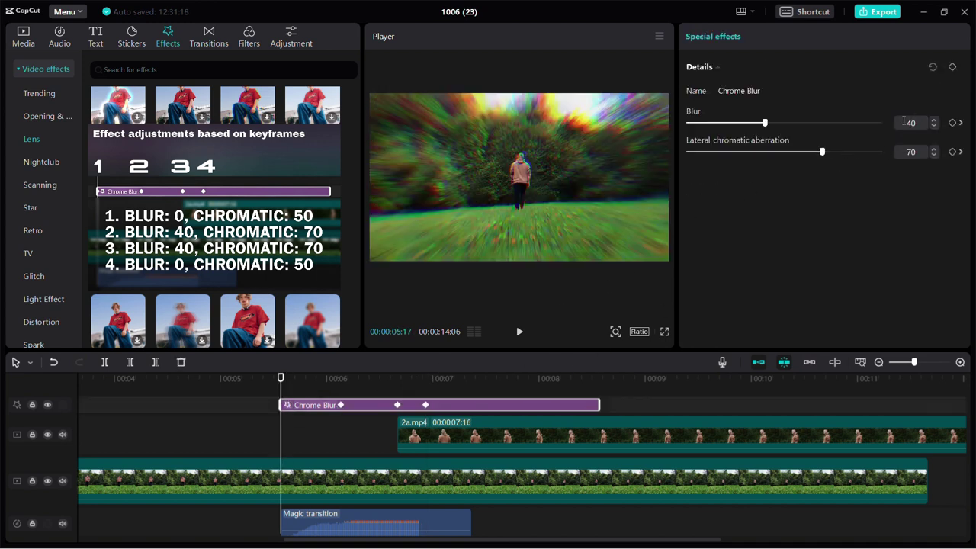
type("0")
key("Tab")
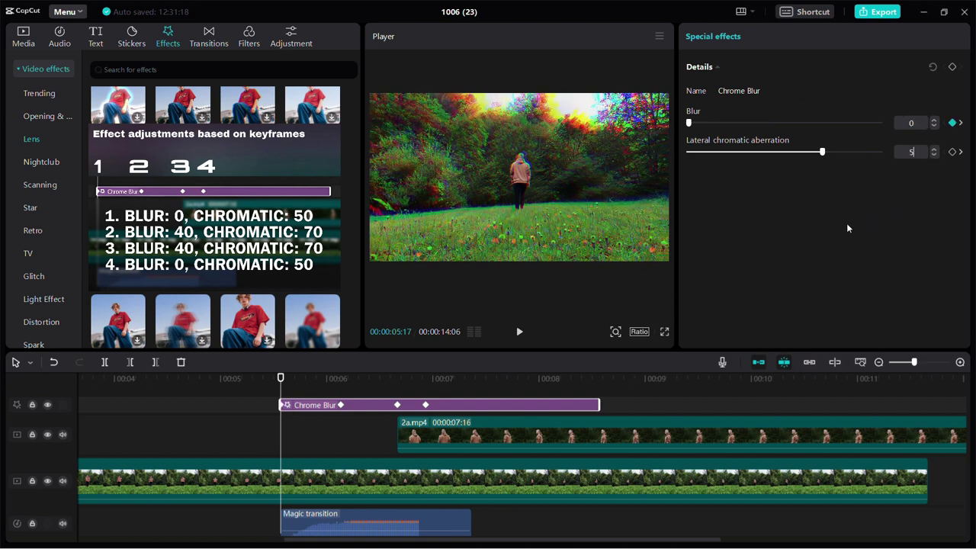
type("50")
key("Return")
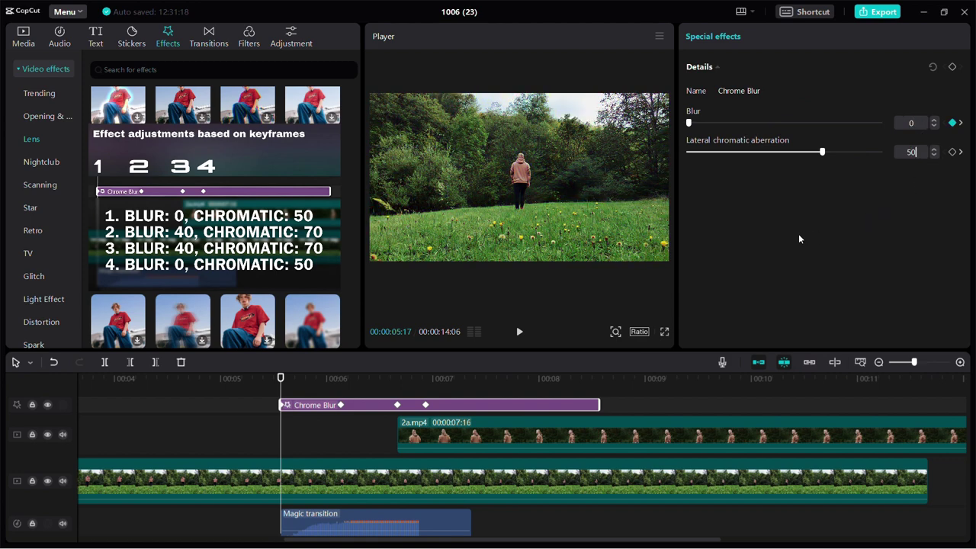
Play back the zoom transition from just before the Chrome Blur effect begins
left_click_drag(913, 362, 900, 364)
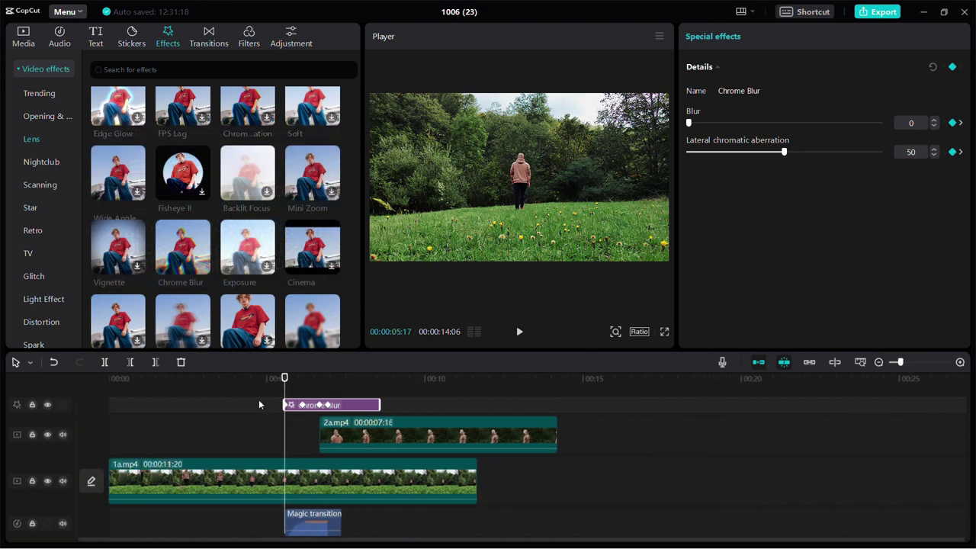
left_click(258, 401)
left_click(519, 332)
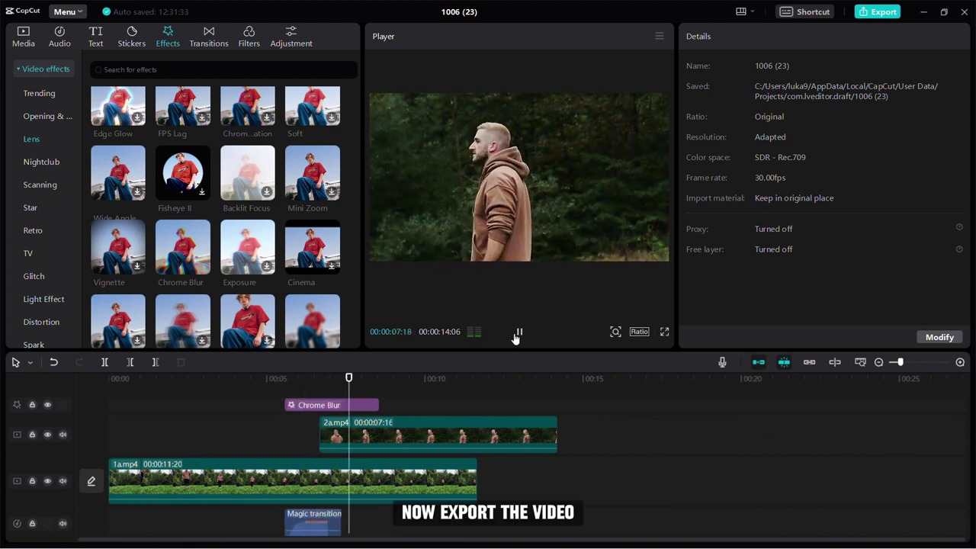
left_click(517, 333)
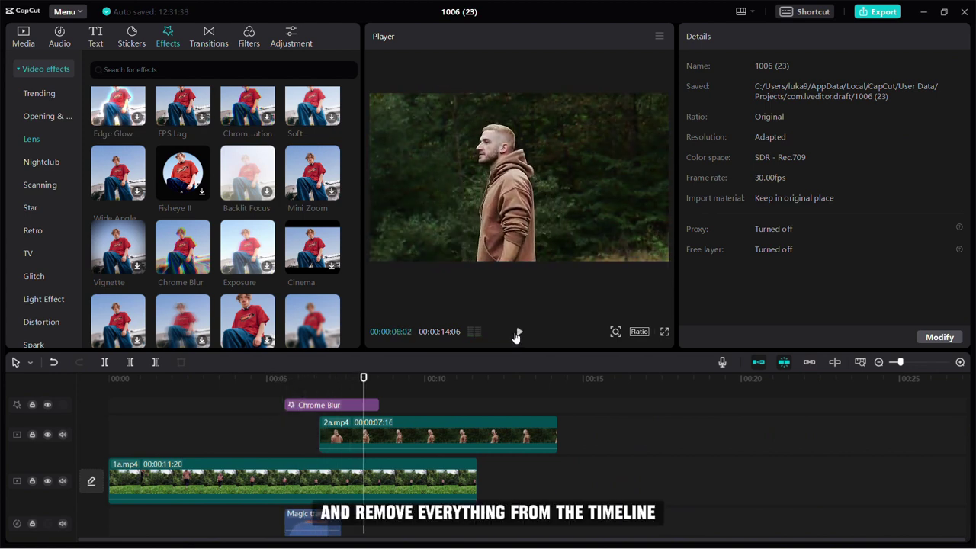
Export the video as 1006 (23) in 1080P H.264 mp4 at 30fps, and clear everything from the timeline
left_click(877, 11)
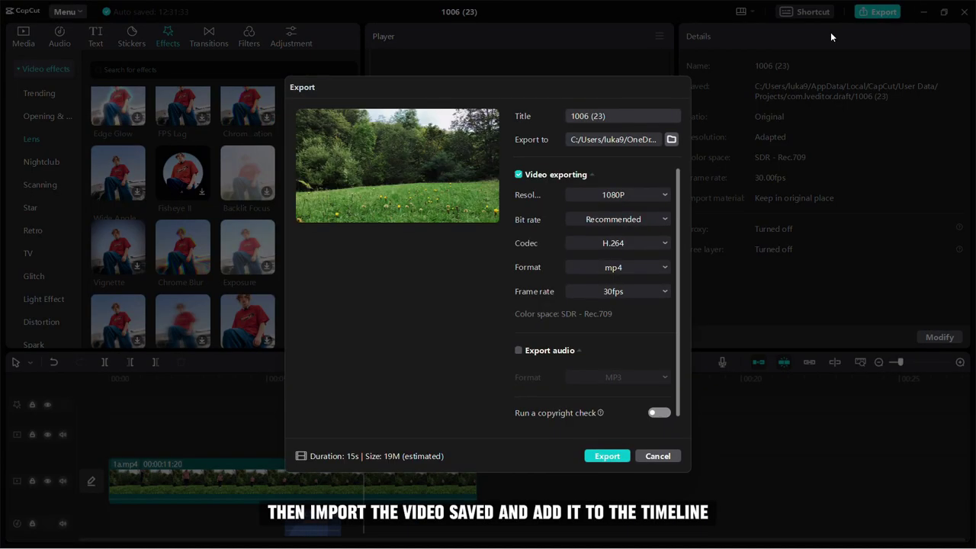
left_click(595, 455)
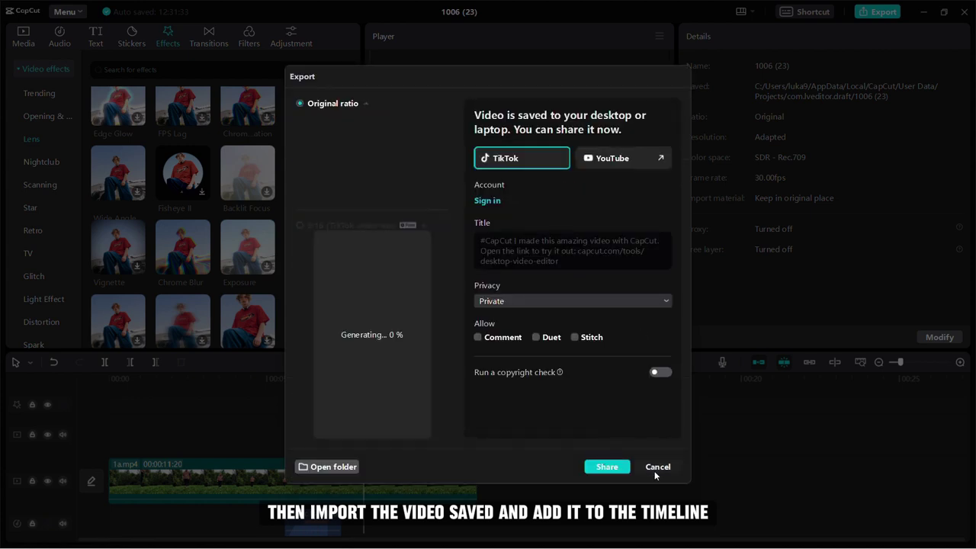
left_click(654, 468)
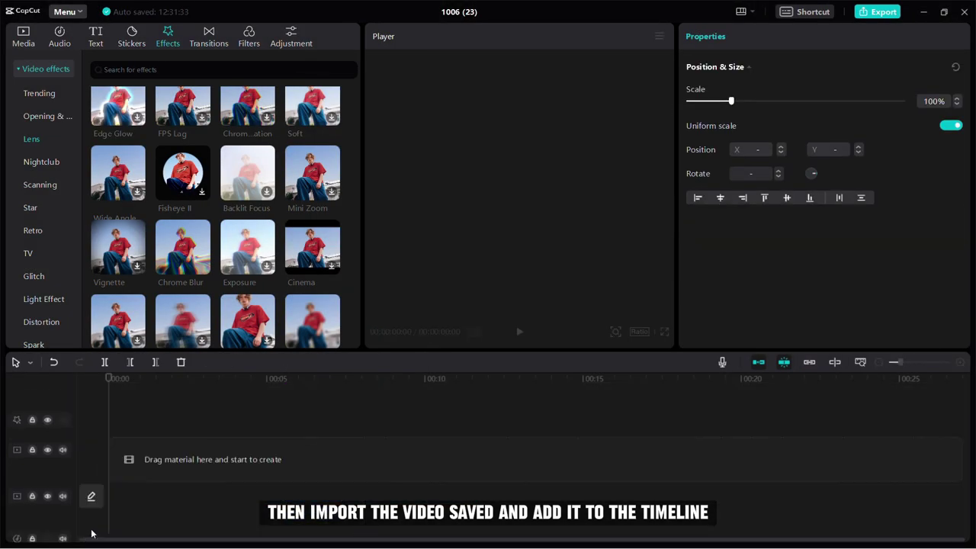
Import the exported video 1006 (23) from the SUPER ZOOM folder and place it at the start of the timeline
left_click(23, 35)
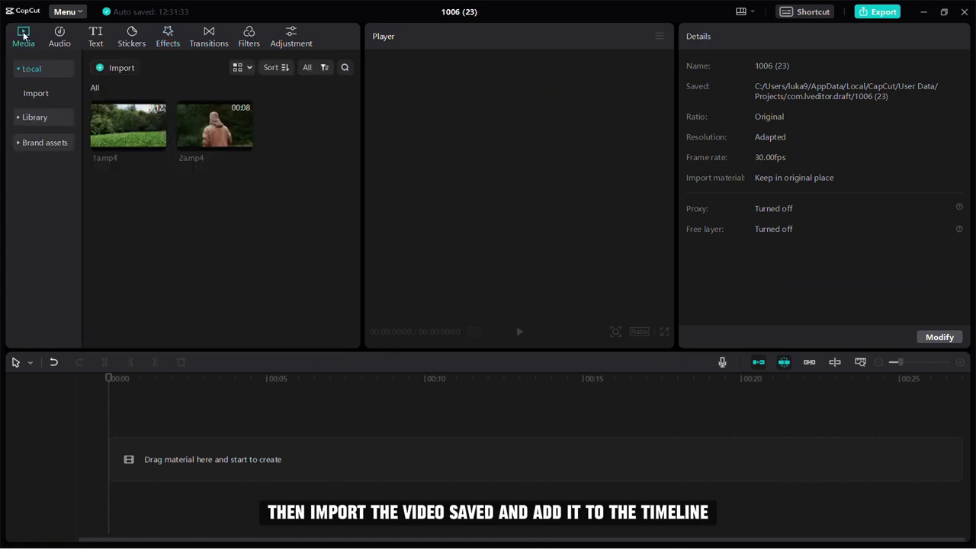
left_click(122, 68)
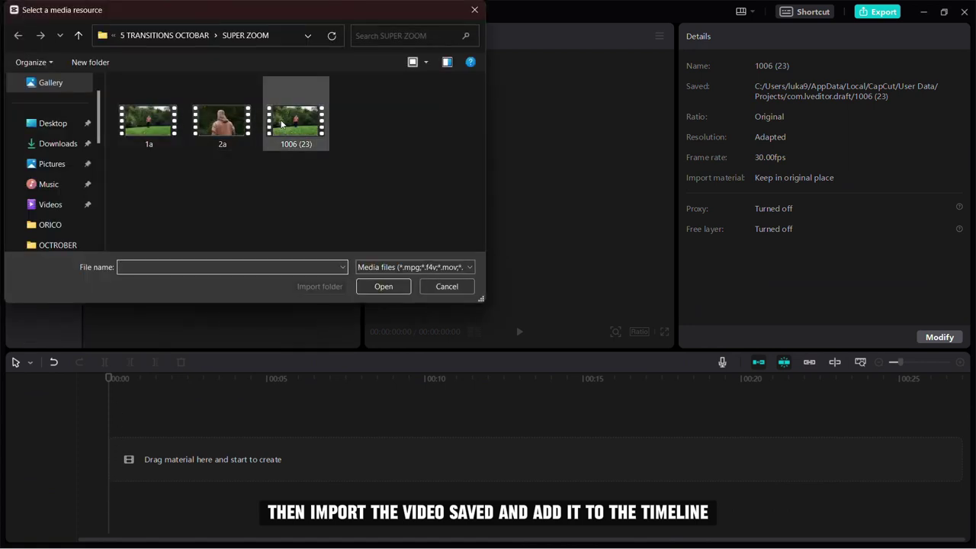
double_click(282, 120)
left_click_drag(282, 119, 328, 468)
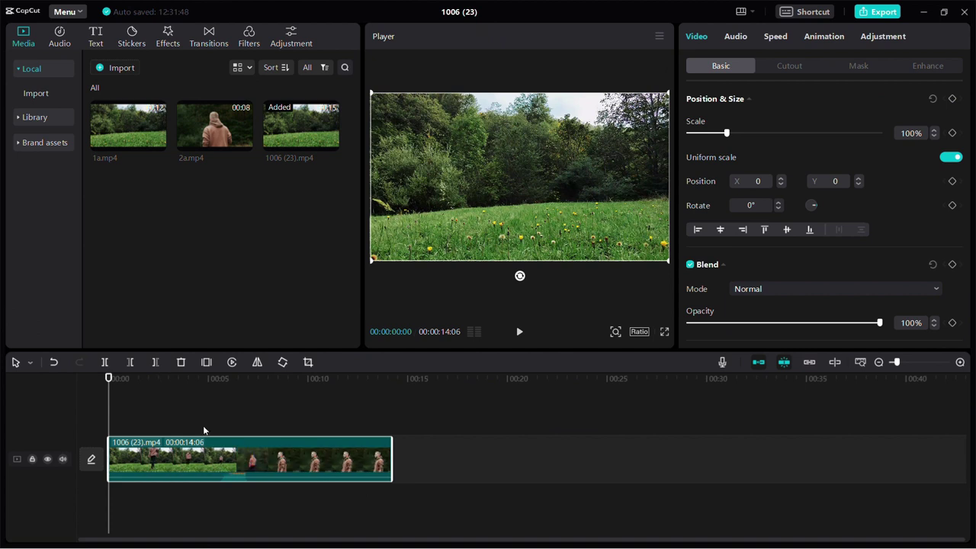
Split the 1006 (23).mp4 clip at 00:00:05:17 and 00:00:06:27 to isolate the transition section
left_click(220, 424)
left_click_drag(895, 362, 923, 363)
left_click(322, 463)
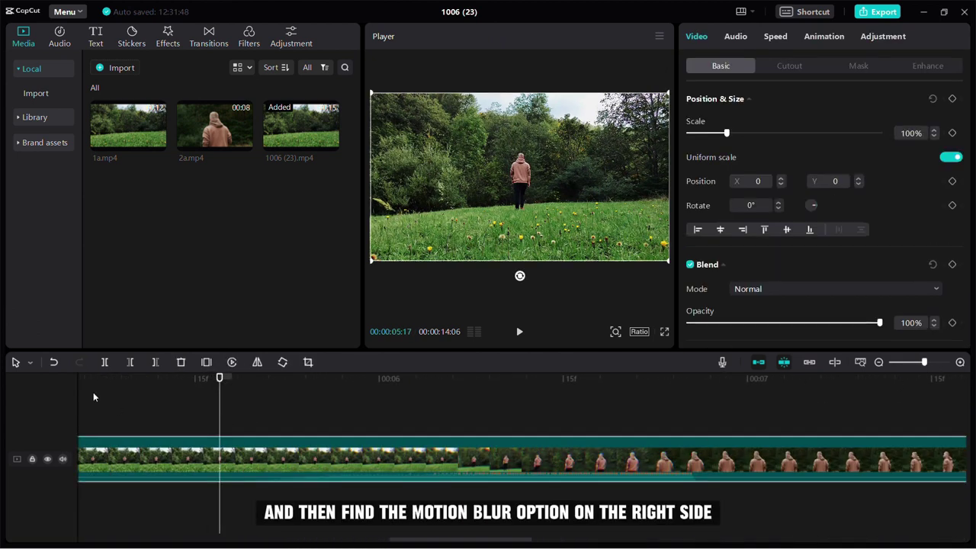
left_click(111, 363)
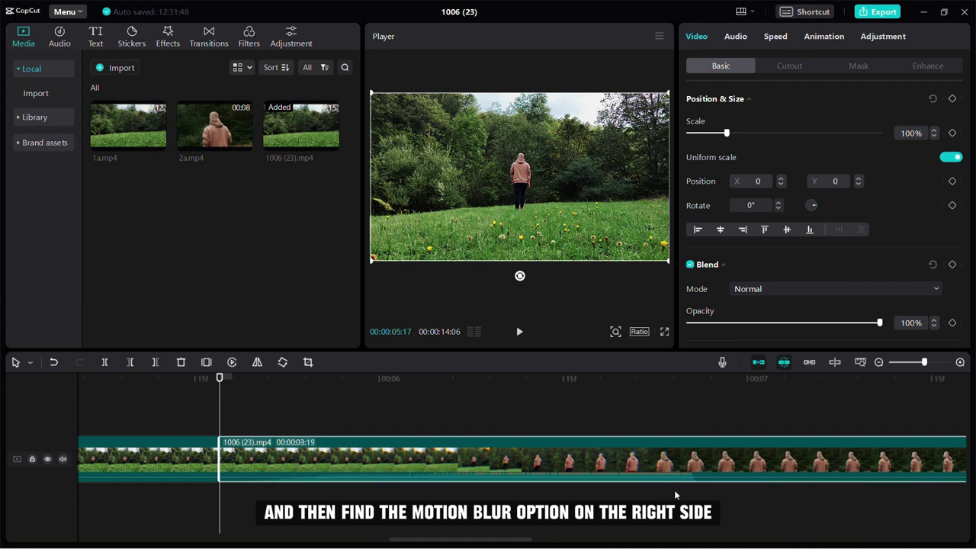
left_click(700, 484)
left_click(709, 496)
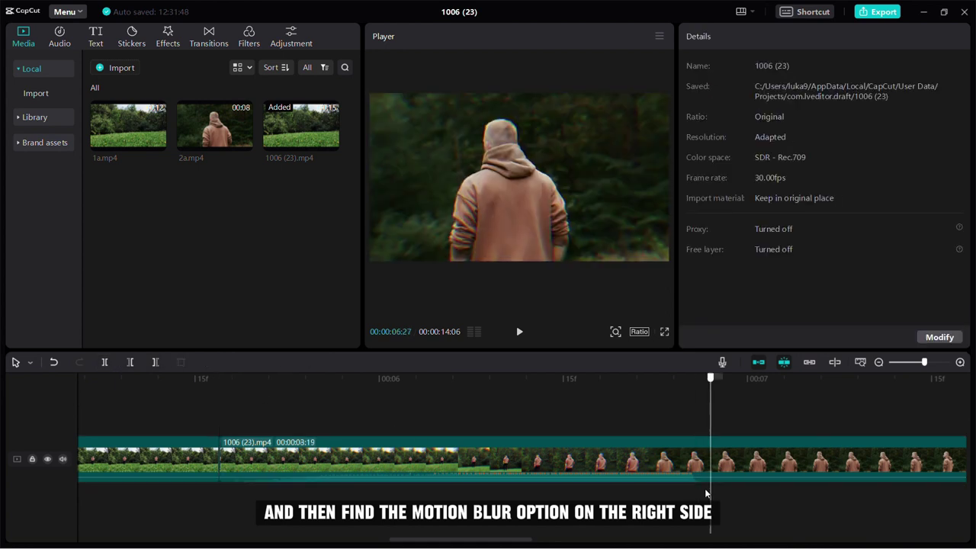
left_click(694, 462)
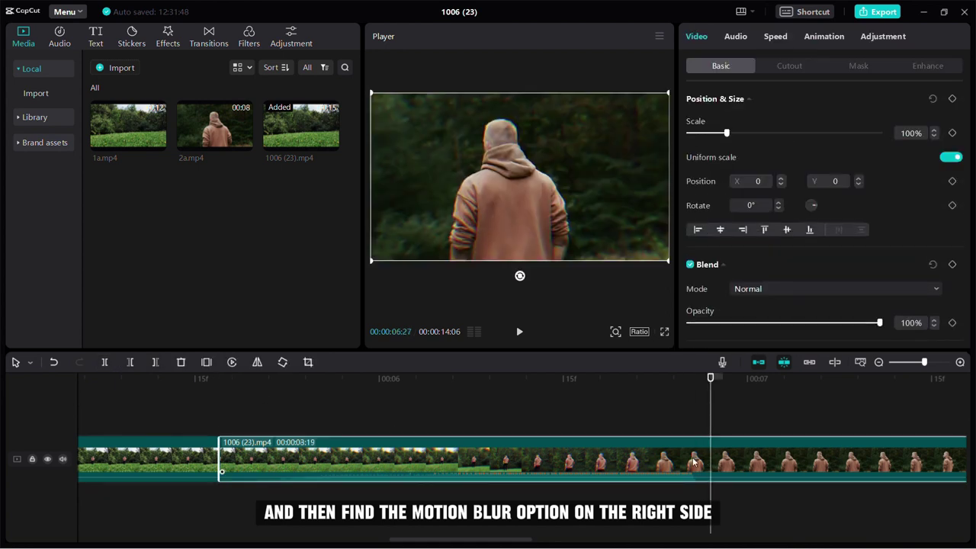
left_click(129, 363)
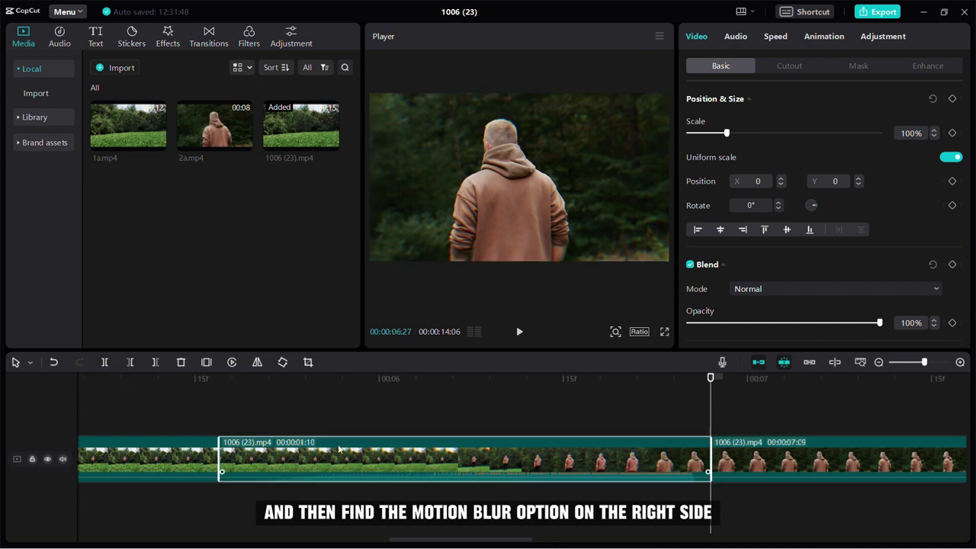
Enable Motion blur on the middle transition segment with blend 19 and times set to Twice
scroll(793, 229, "down", 5)
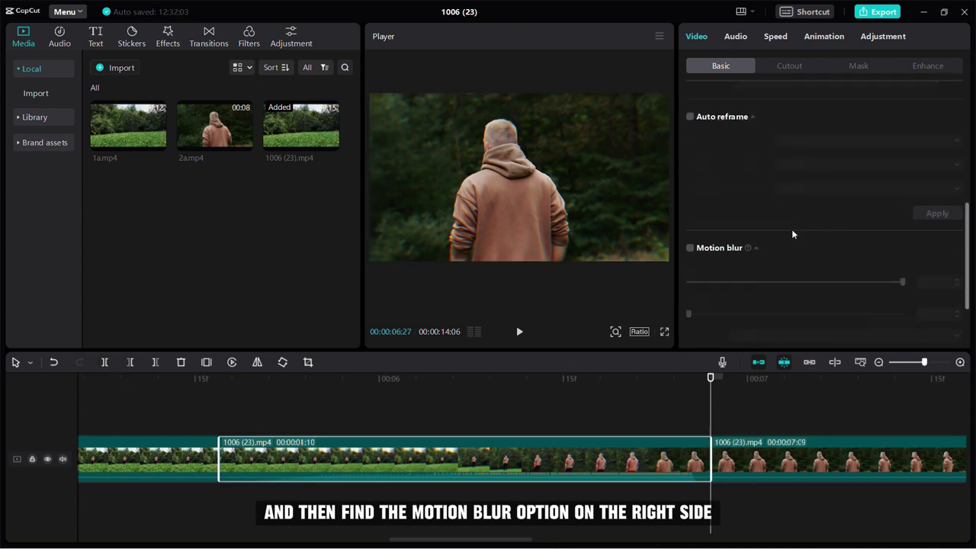
left_click(690, 155)
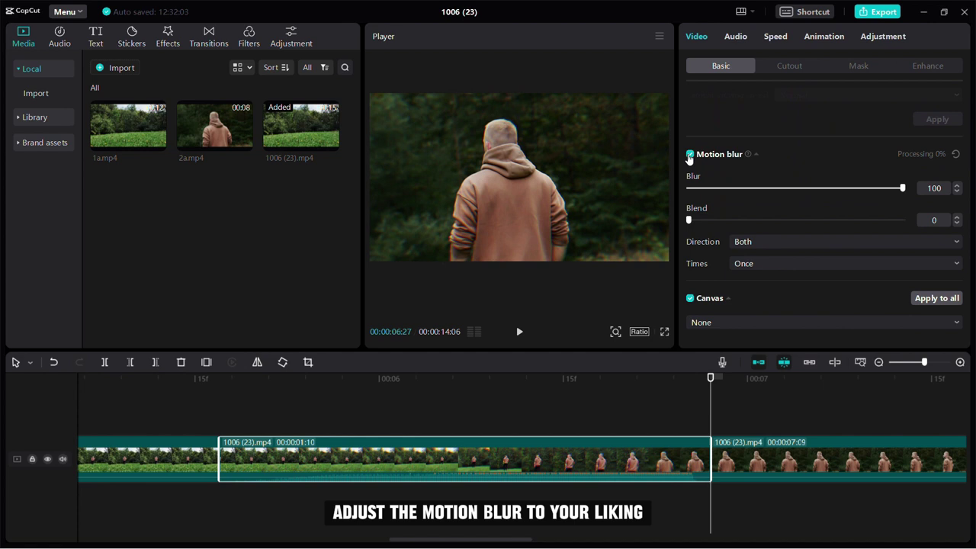
left_click(730, 220)
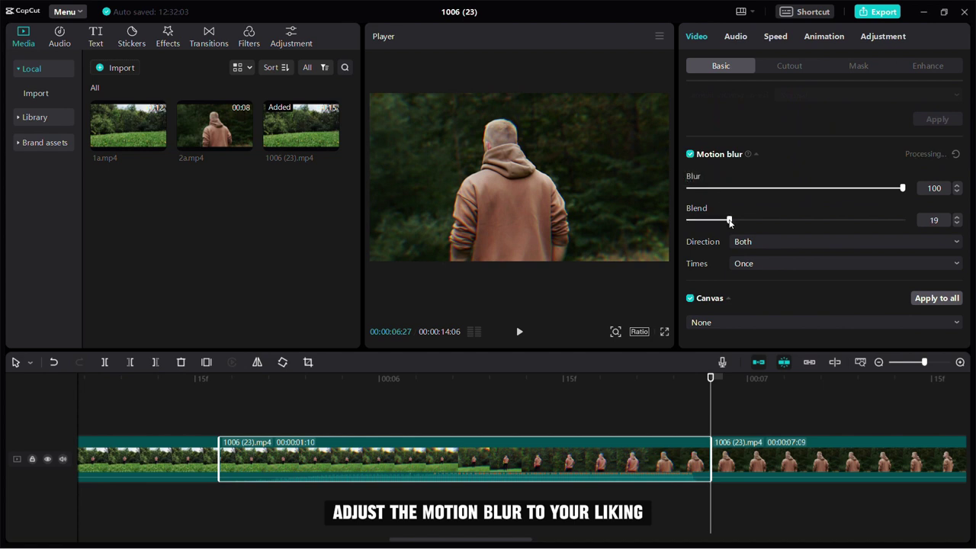
left_click(787, 265)
left_click(775, 304)
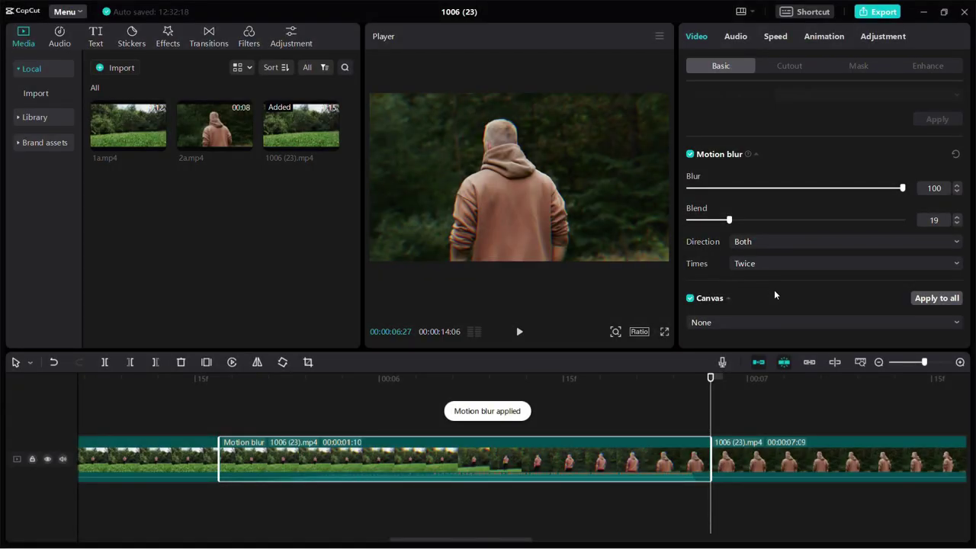
Play back the finished transition from 00:00:04:20
left_click_drag(924, 362, 905, 362)
left_click(355, 401)
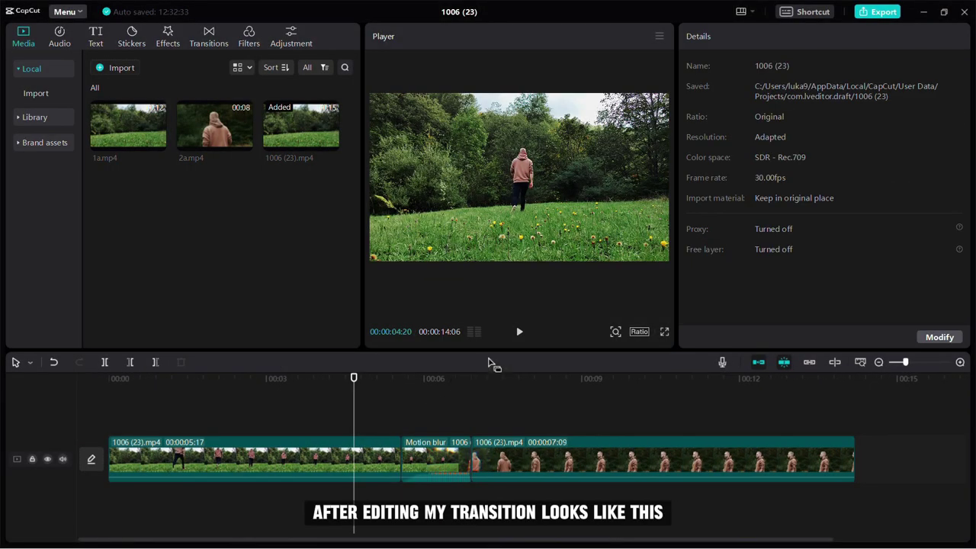
left_click(521, 332)
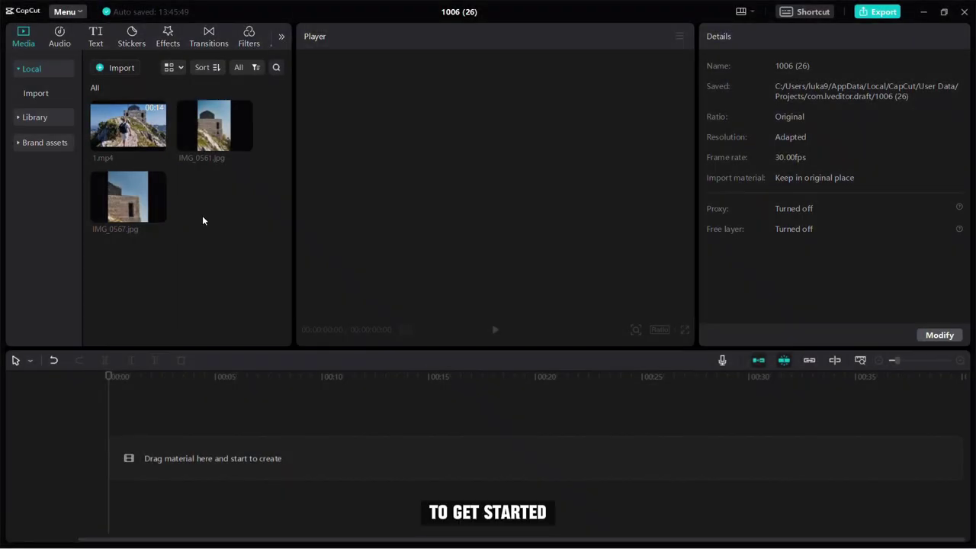
In project 1006 (26), add 1.mp4 to the timeline and cut off everything after 00:00:05:00
mouse_move(132, 137)
left_click_drag(132, 137, 198, 439)
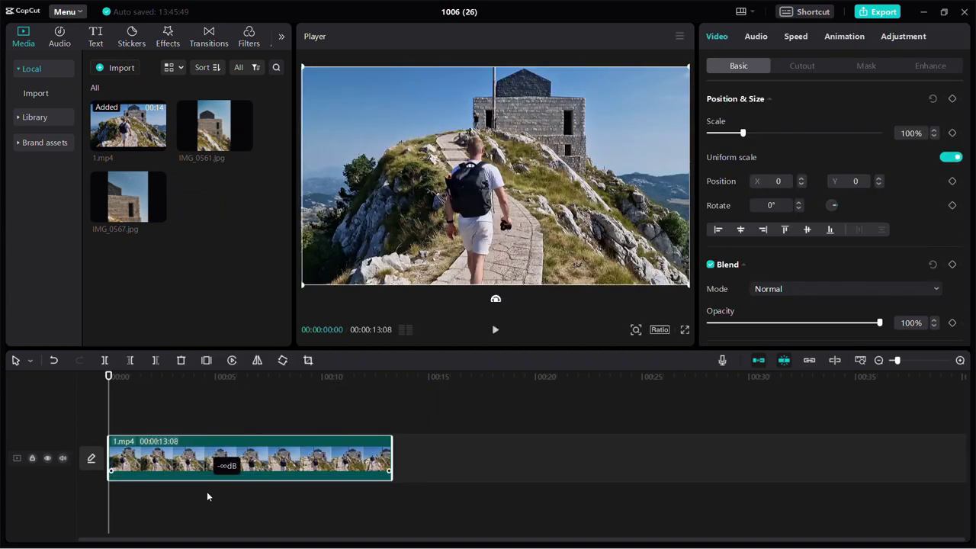
left_click(495, 329)
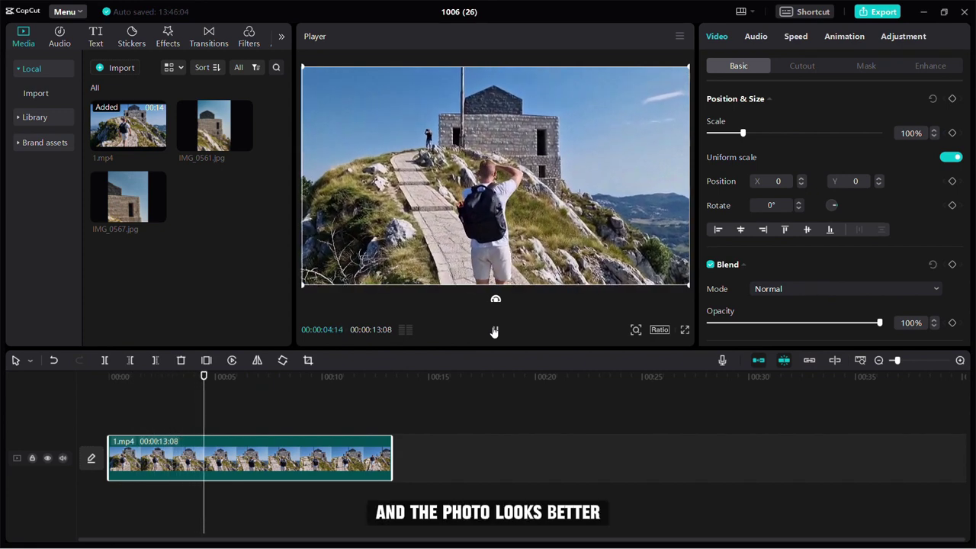
left_click(495, 329)
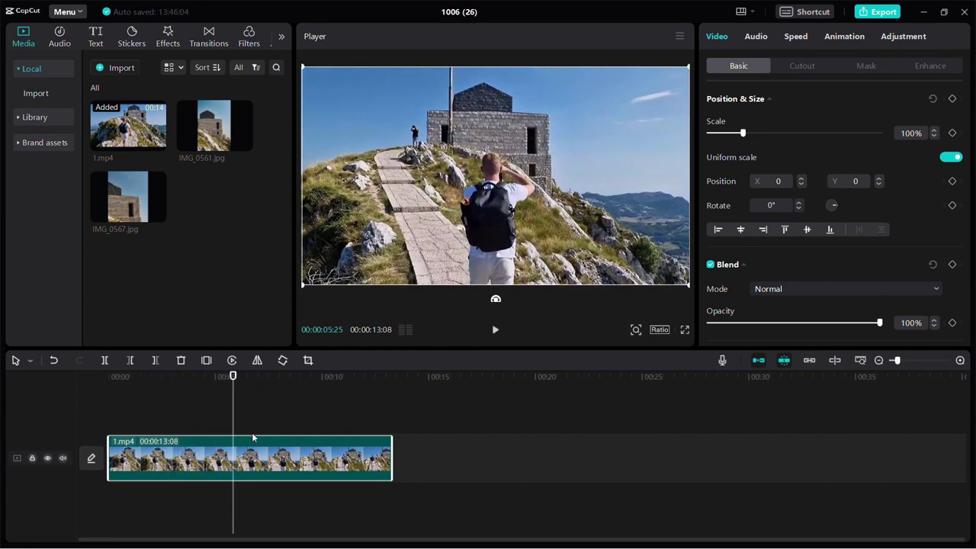
left_click_drag(233, 441, 216, 442)
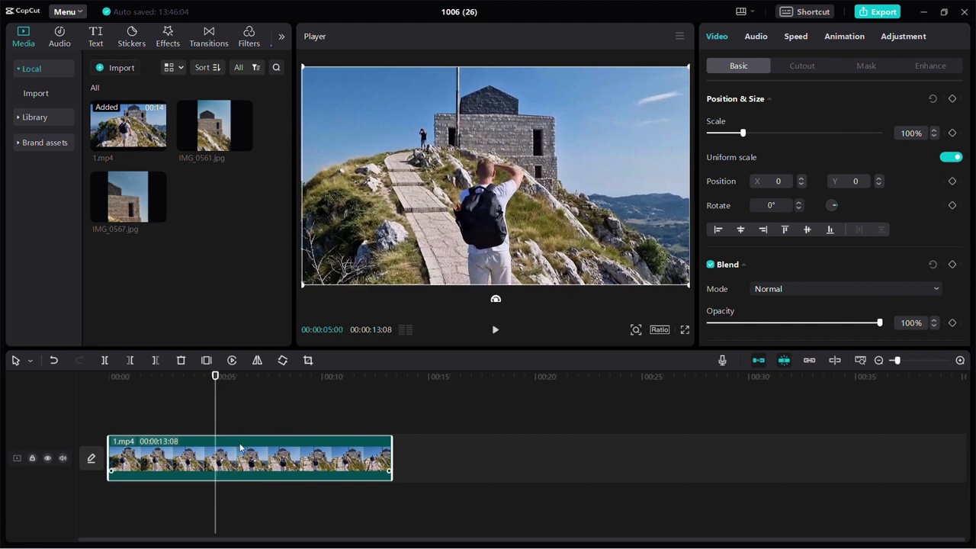
left_click(152, 365)
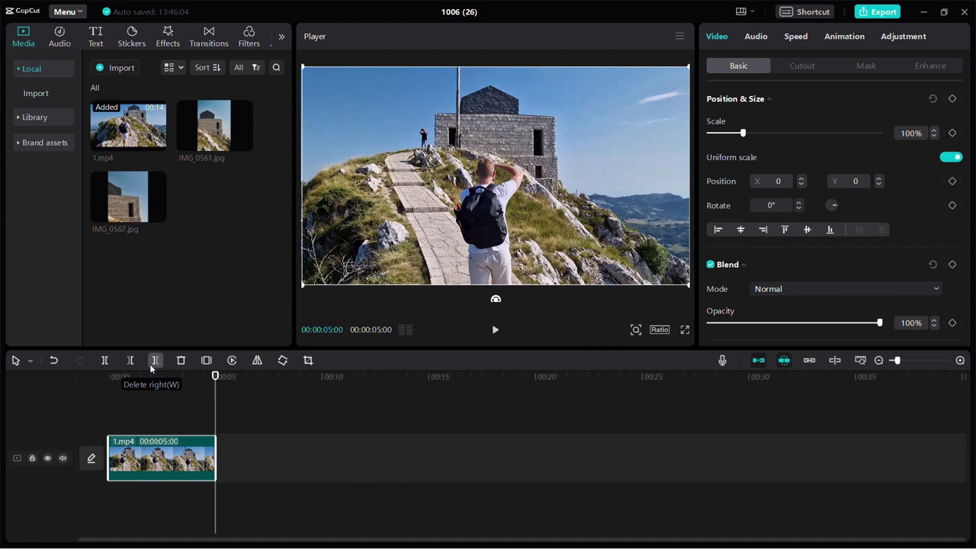
Place the photos IMG_0561.jpg and IMG_0567.jpg in that order after 1.mp4 on the same track
left_click_drag(236, 137, 267, 461)
left_click_drag(141, 217, 355, 480)
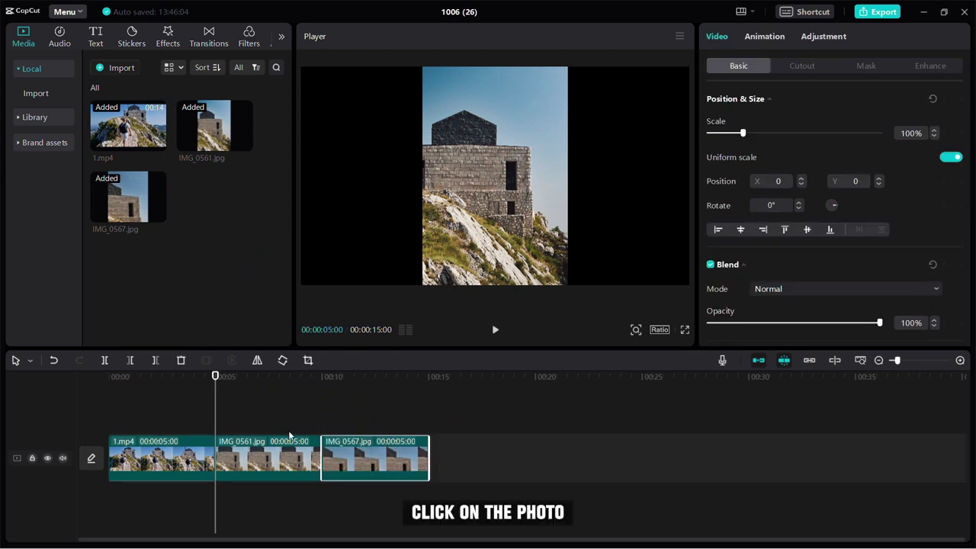
Scale IMG_0561.jpg to 70% and give it a white color canvas background
left_click(264, 456)
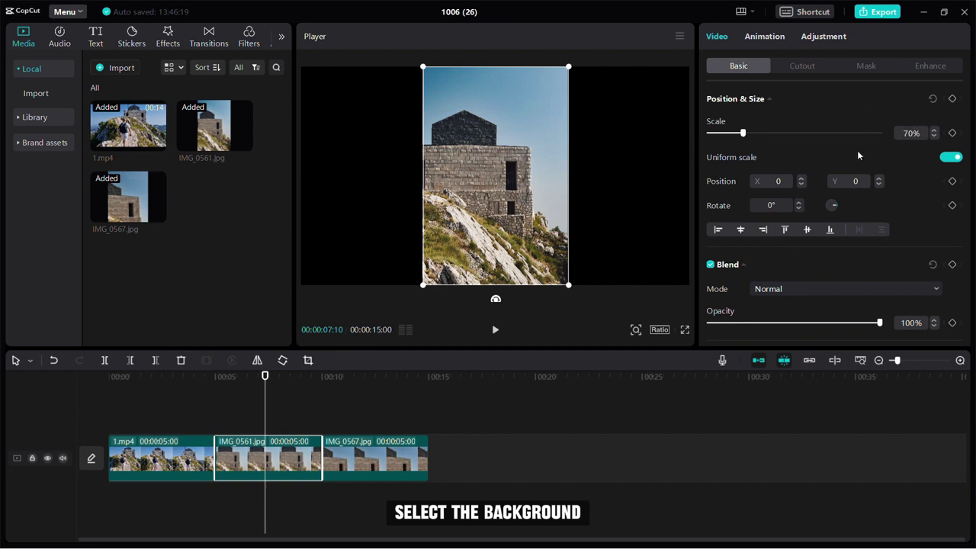
scroll(786, 320, "down", 2)
left_click(786, 322)
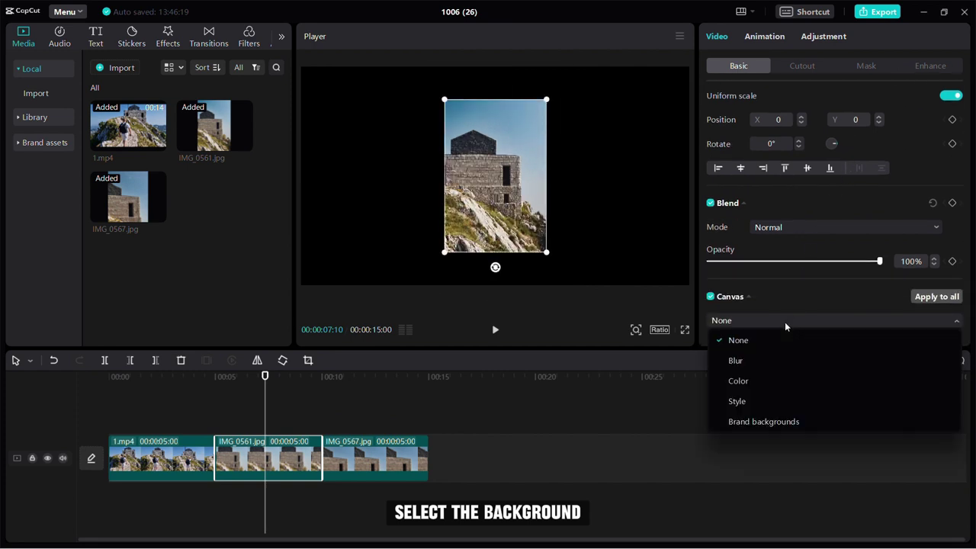
left_click(759, 379)
scroll(769, 314, "down", 1)
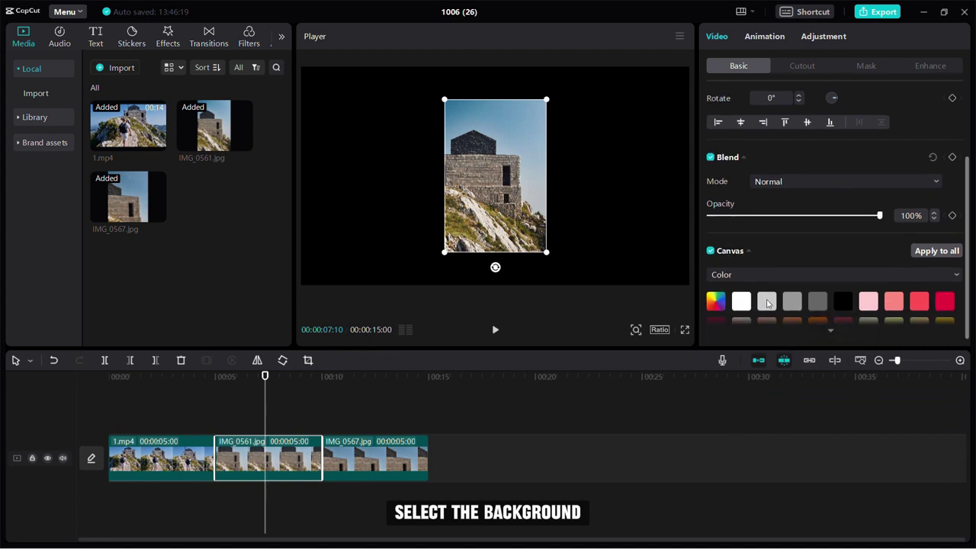
left_click(740, 302)
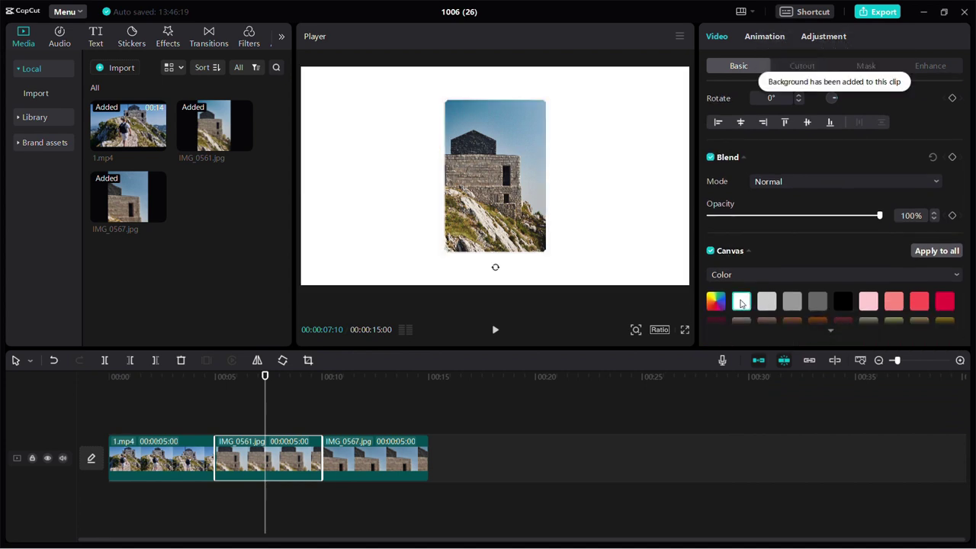
Scale IMG_0567.jpg to 70% and give it a white color canvas background
left_click(369, 430)
left_click(383, 457)
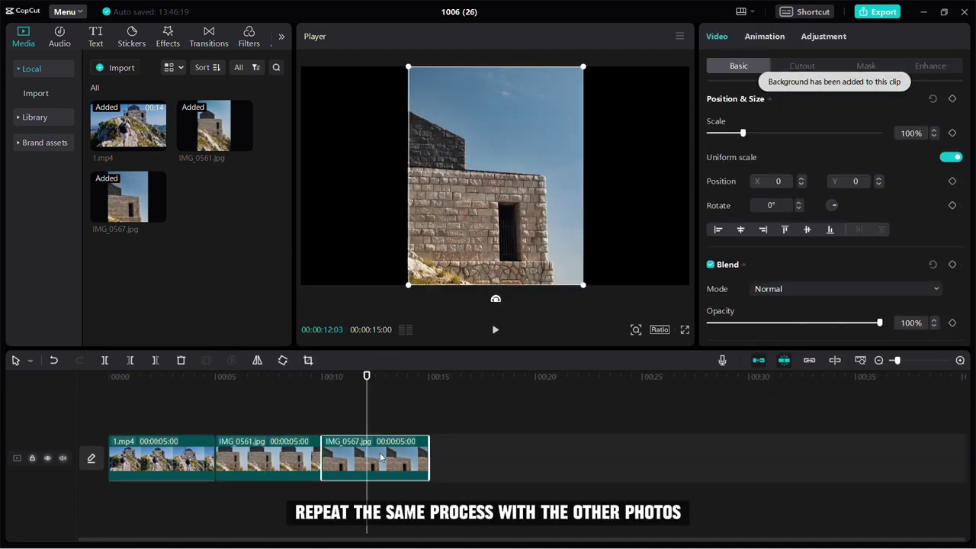
left_click(899, 134)
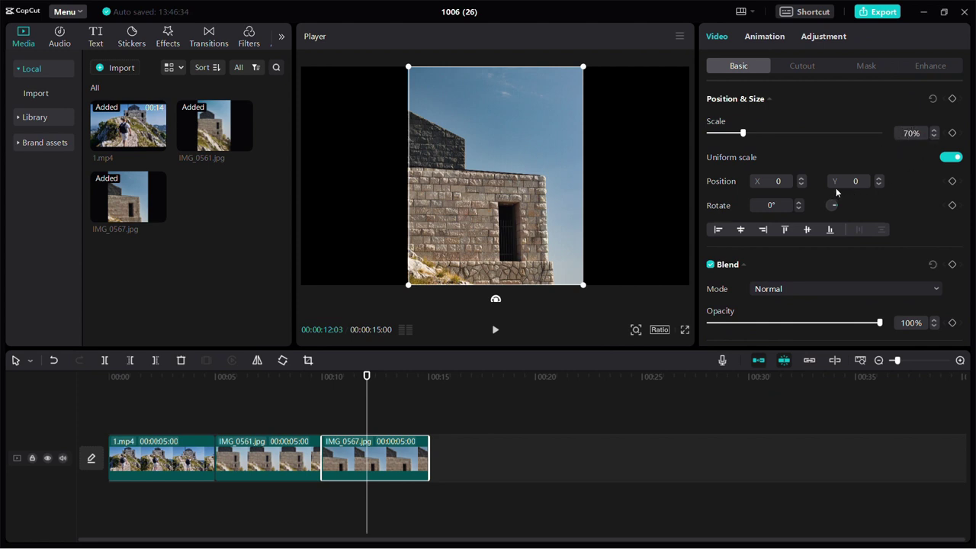
scroll(892, 166, "down", 1)
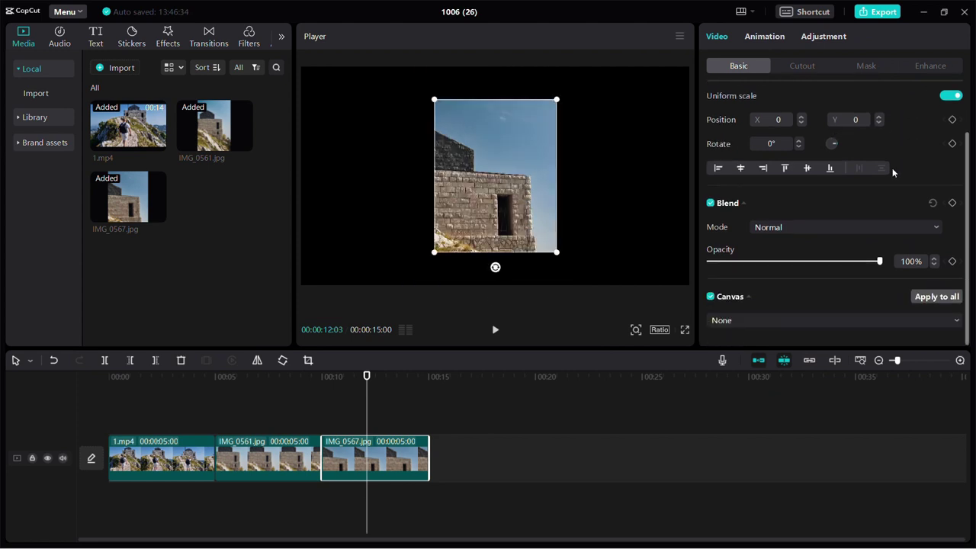
left_click(788, 321)
left_click(737, 380)
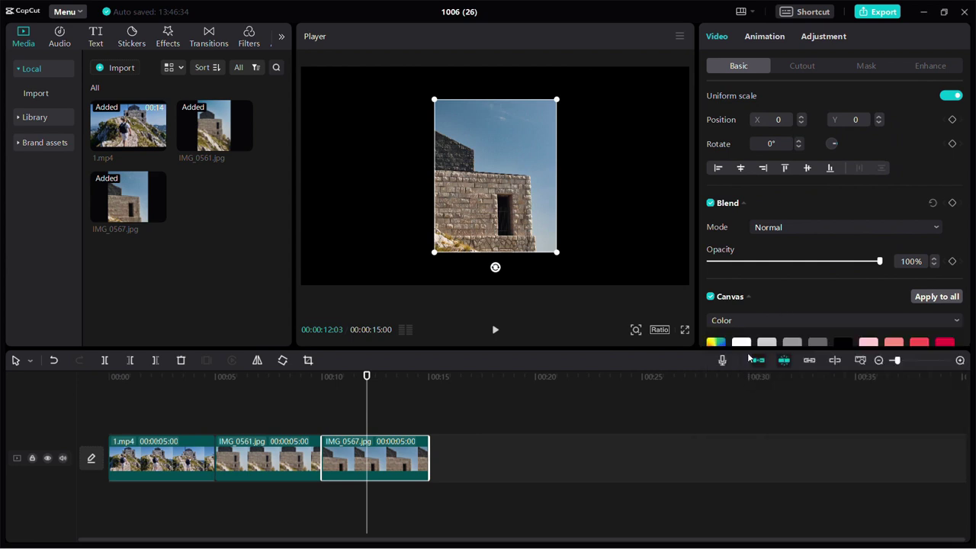
scroll(744, 312, "down", 1)
left_click(741, 302)
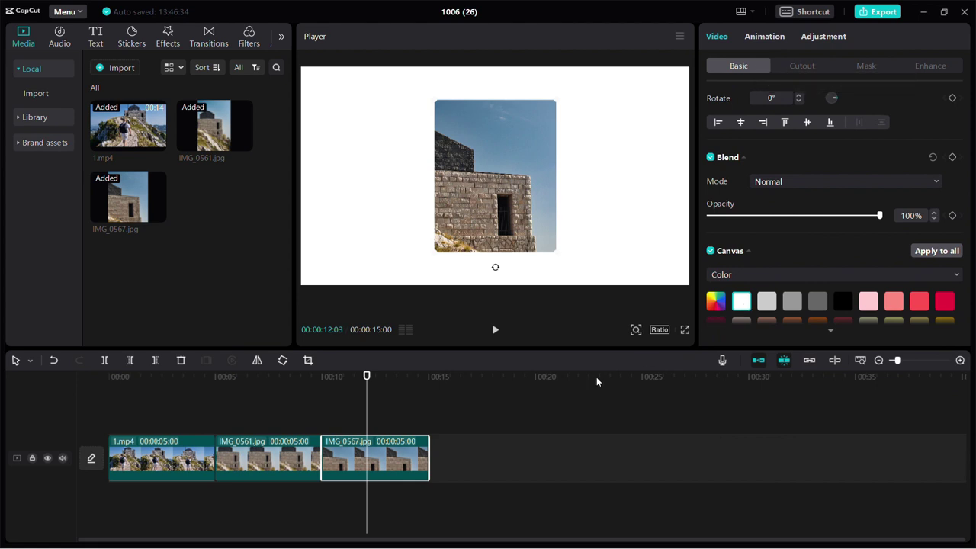
Search the sound effects for camera and add Sony camera auto-focus to the timeline at 00:00:04:08
left_click(199, 432)
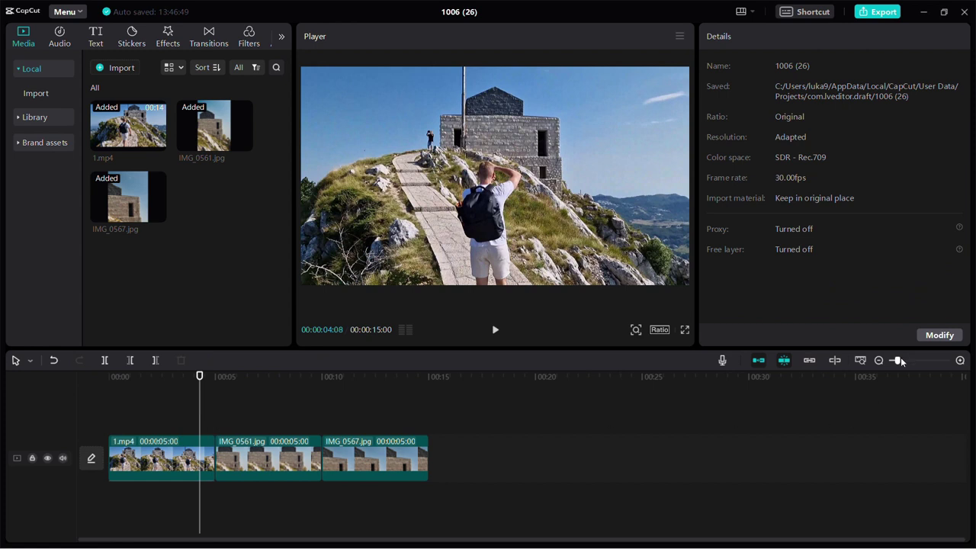
left_click_drag(900, 361, 909, 363)
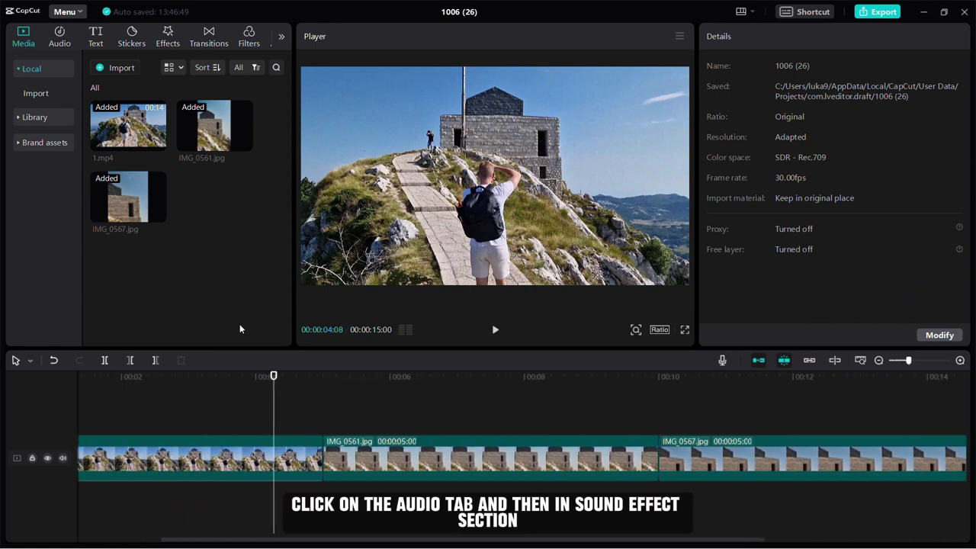
left_click(61, 36)
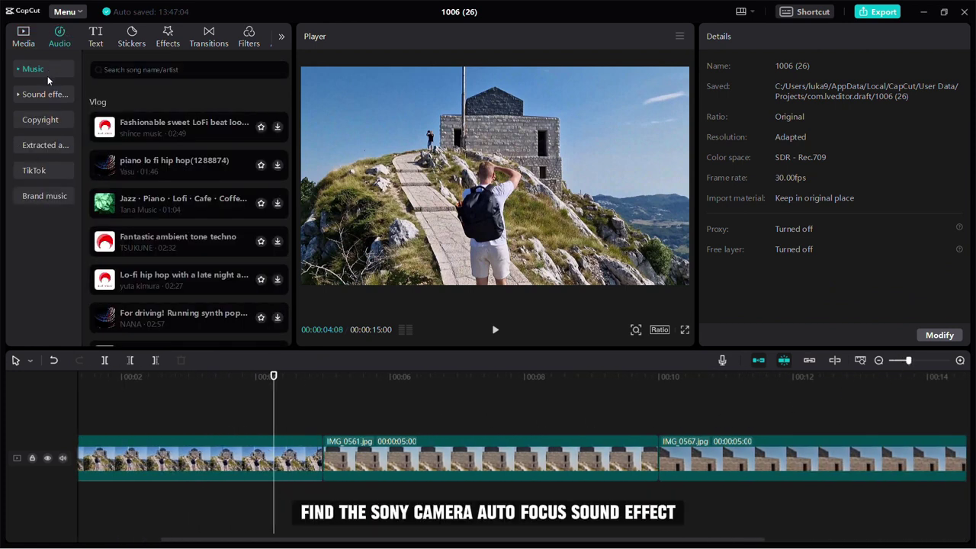
left_click(46, 95)
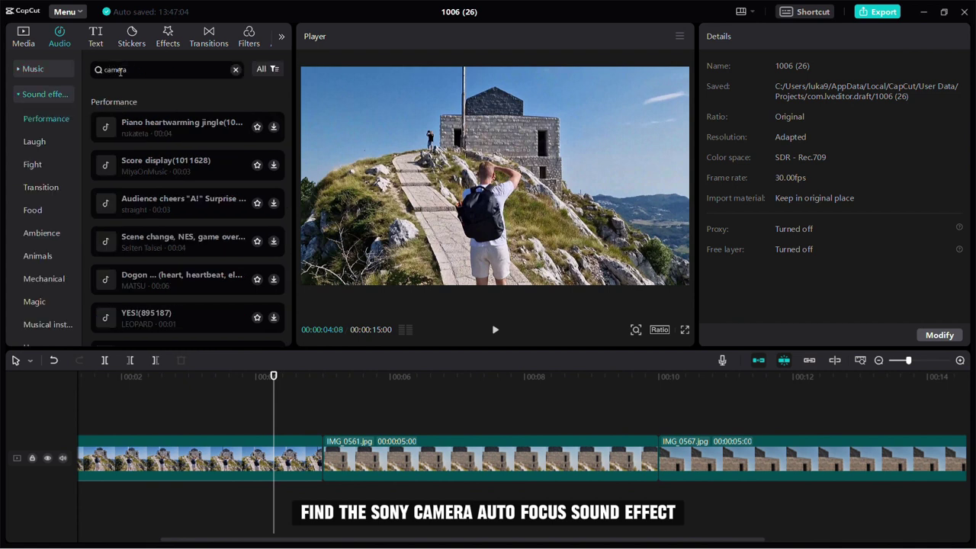
key("Return")
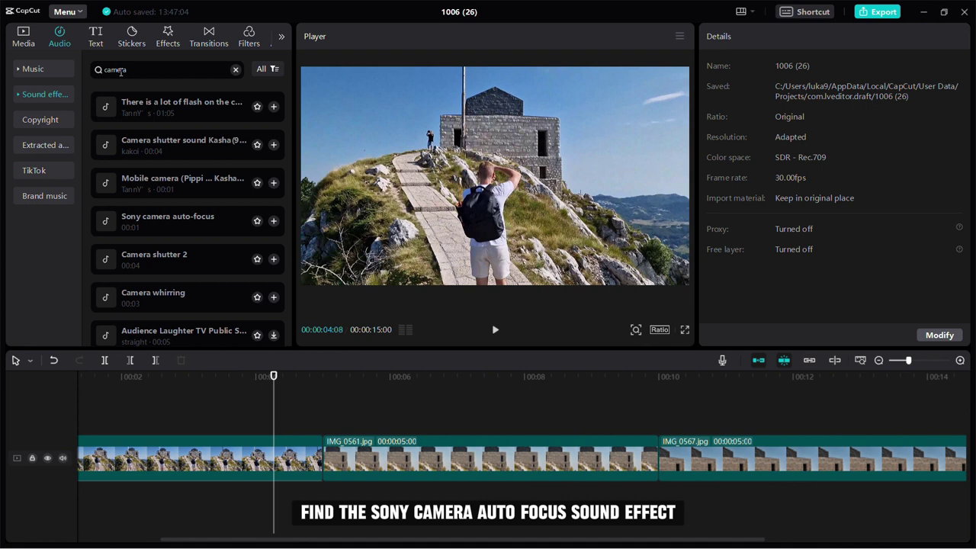
left_click(274, 221)
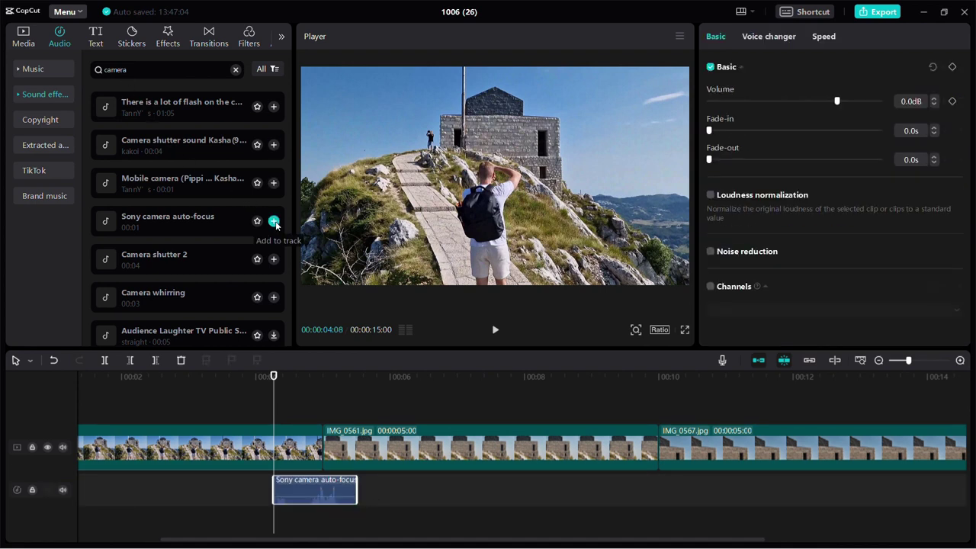
Shift the sound effect slightly later across the cut between 1.mp4 and IMG_0561.jpg, and play the section back
left_click(321, 420)
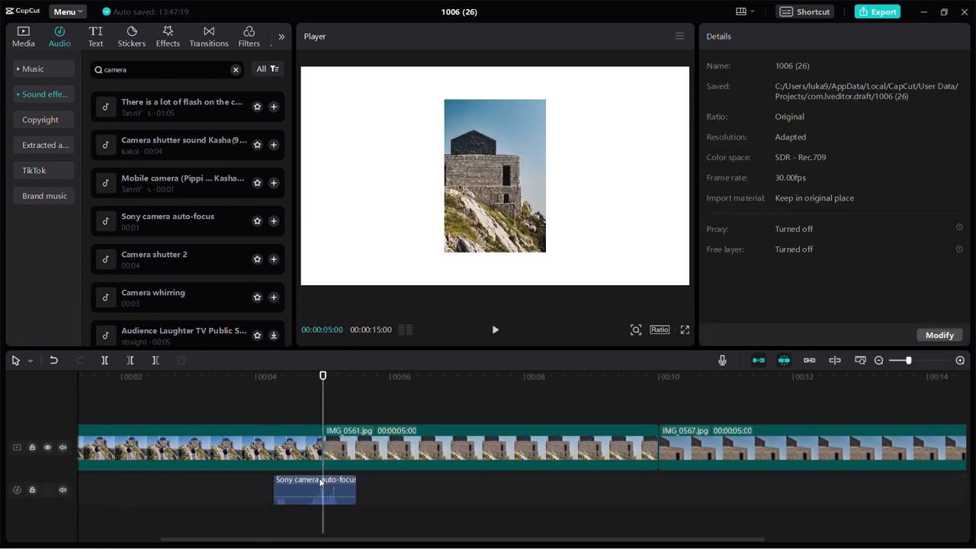
left_click_drag(323, 491, 342, 491)
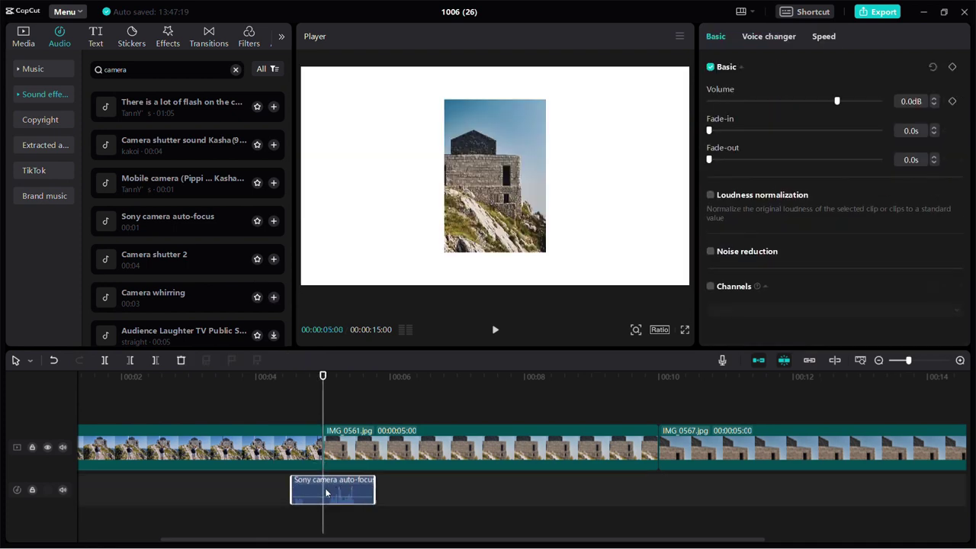
left_click(203, 409)
left_click(496, 331)
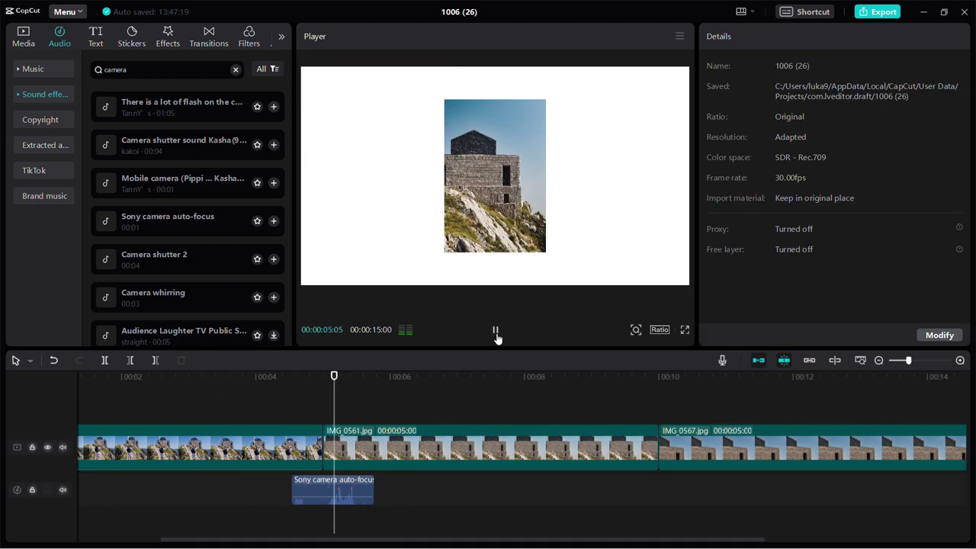
Stop playback at 00:00:07:02 and cut off the rest of IMG_0561.jpg from that point
left_click(495, 333)
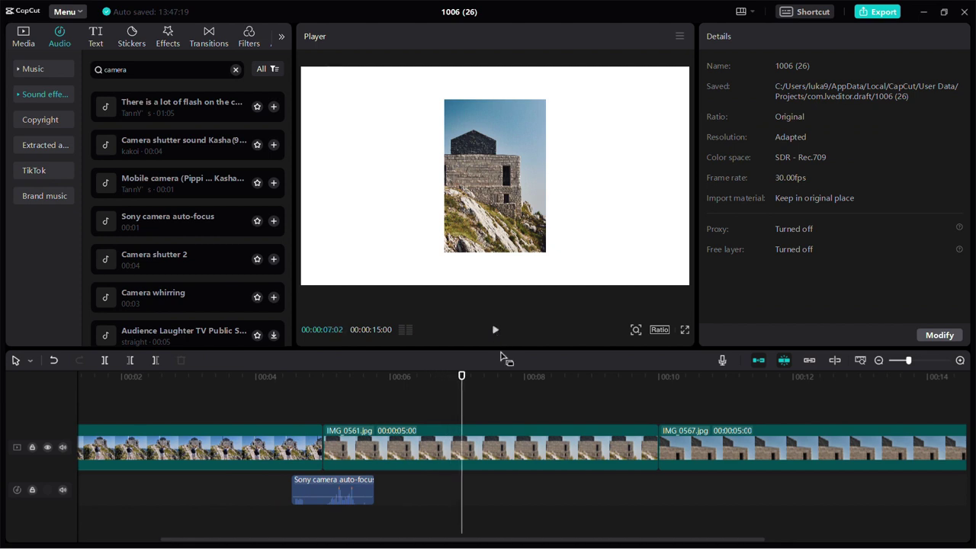
left_click(501, 446)
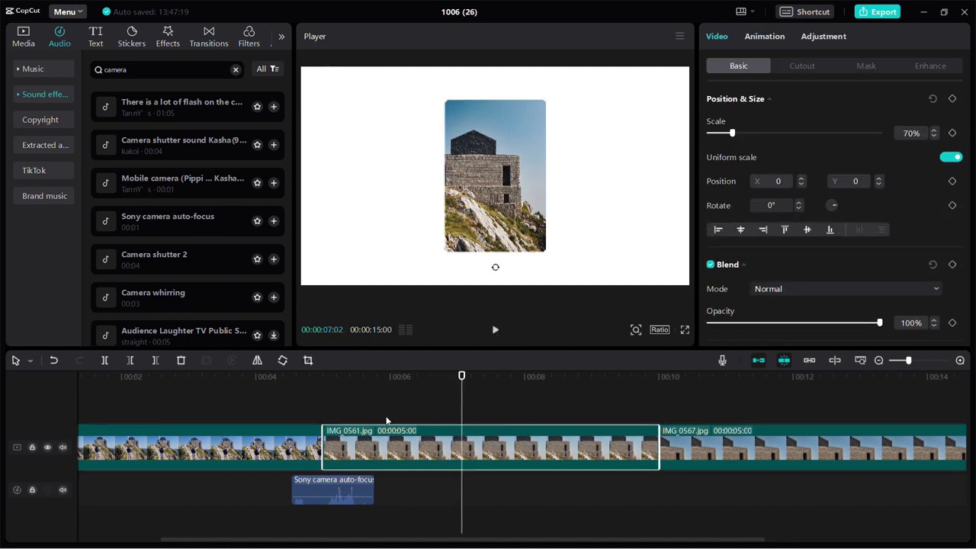
left_click(151, 363)
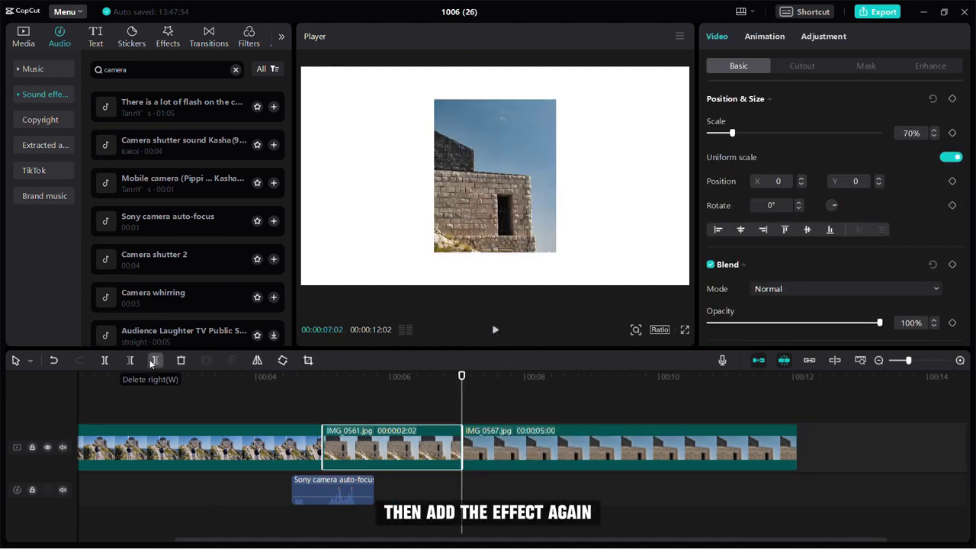
Add Sony camera auto-focus again, trim off its opening focus sound, and align it with the start of IMG_0567.jpg
left_click(273, 221)
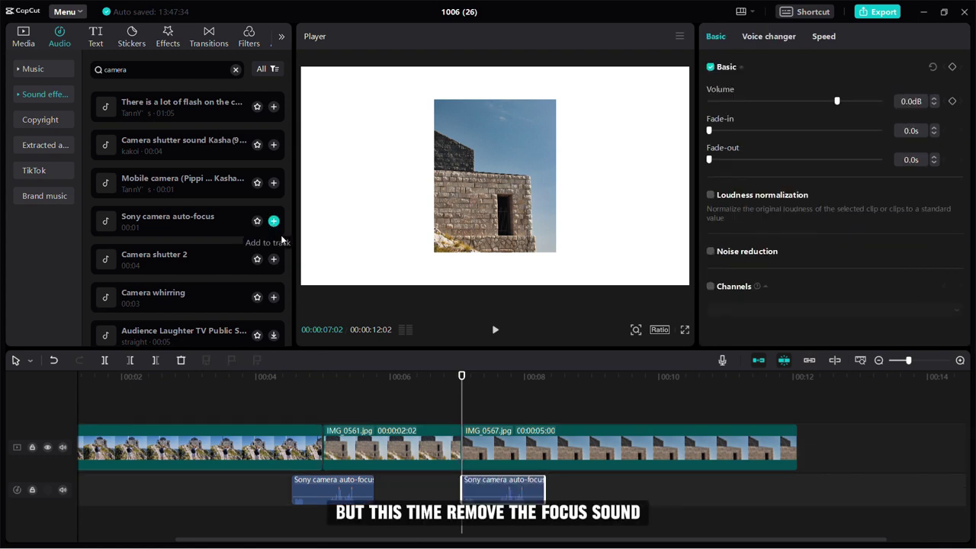
left_click_drag(460, 500, 497, 517)
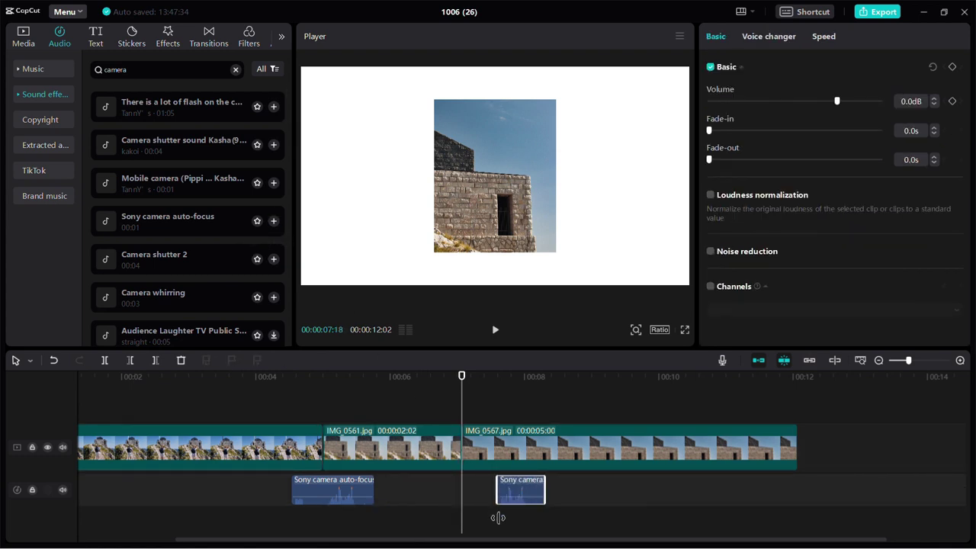
left_click_drag(521, 484, 486, 491)
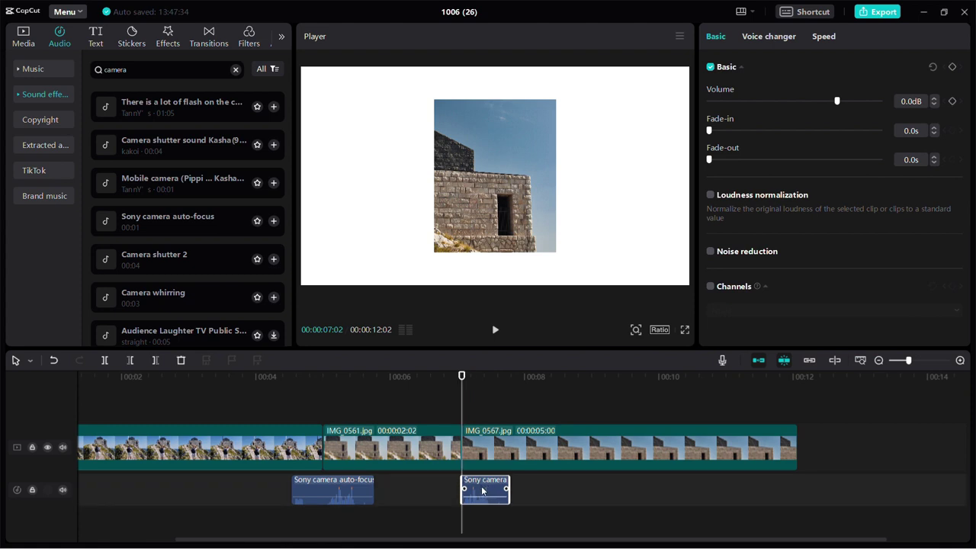
Play back the finished photo transition from the beginning of the timeline
left_click_drag(913, 365, 901, 361)
left_click(262, 411)
left_click_drag(262, 412, 3, 410)
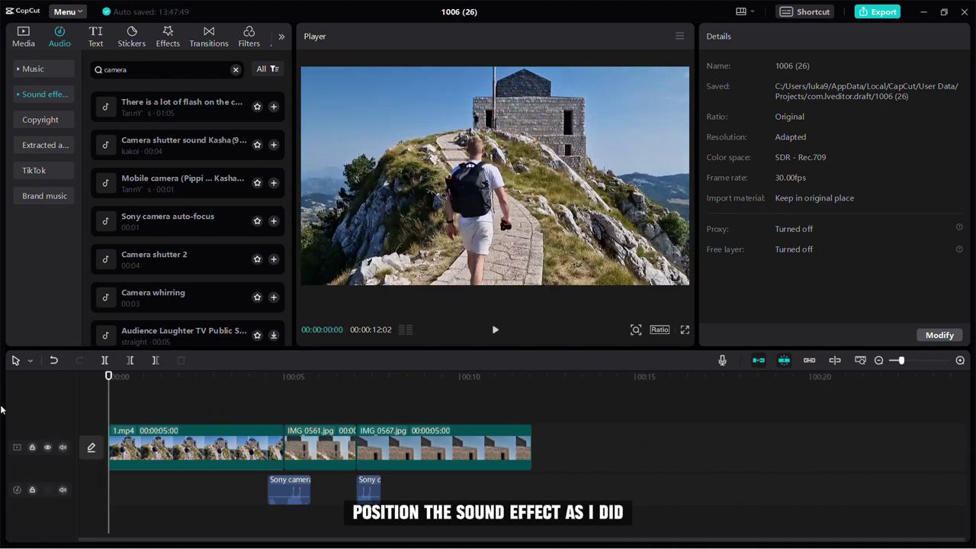
left_click(495, 333)
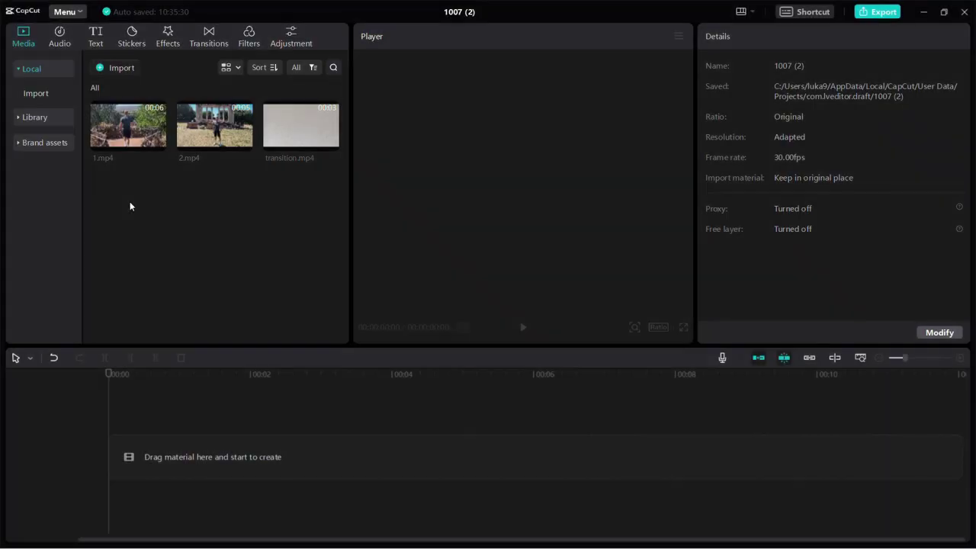
In project 1007 (2), add 1.mp4 and 2.mp4 to the timeline and place transition.mp4 on a track above their cut
left_click_drag(130, 206, 235, 433)
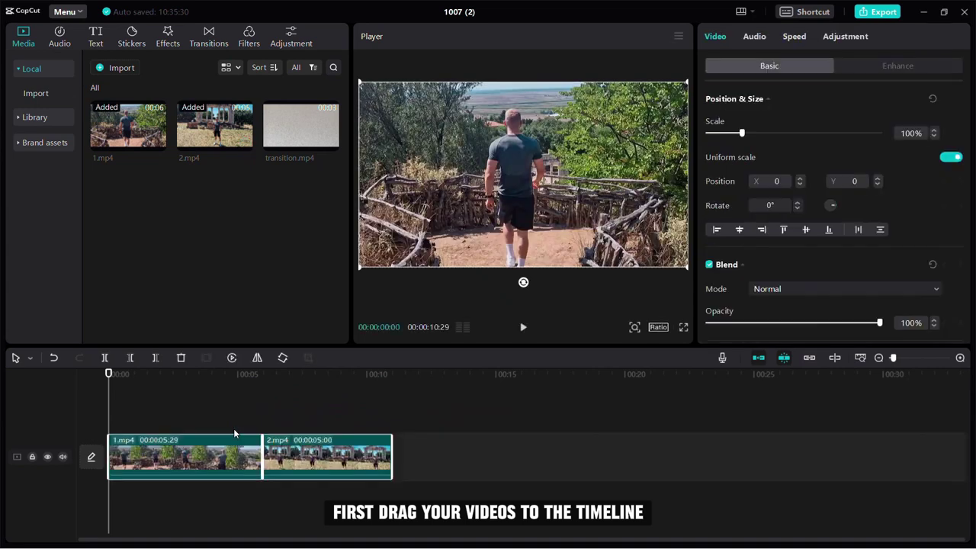
left_click(304, 139)
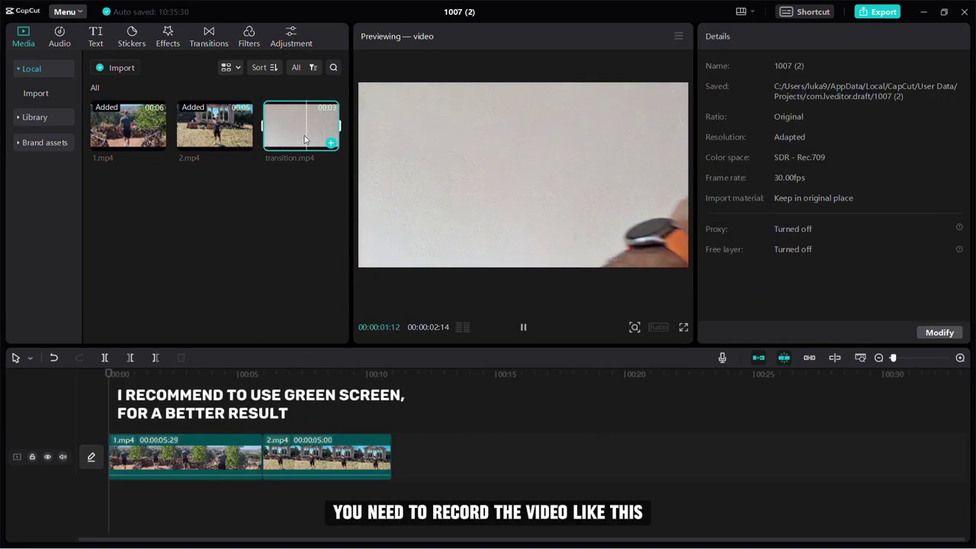
left_click_drag(304, 140, 237, 409)
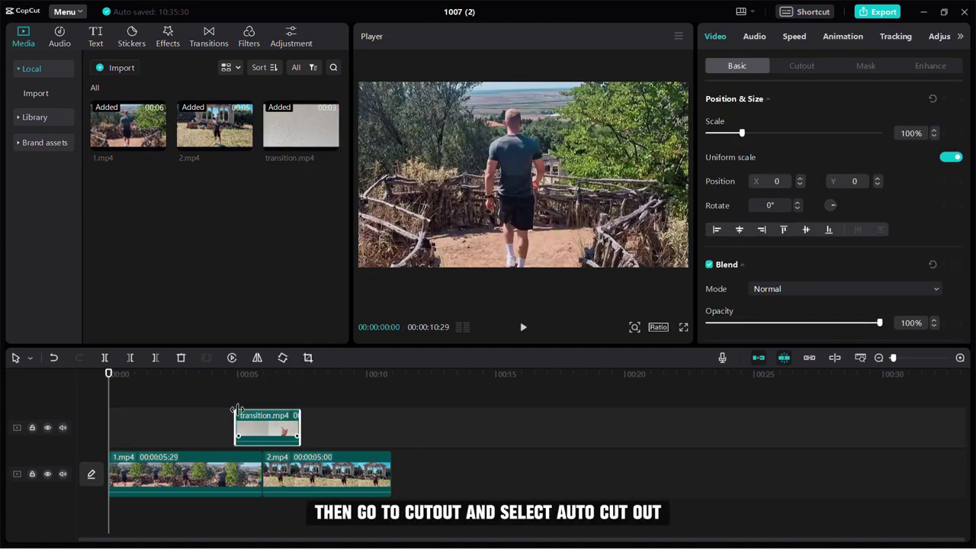
Apply Auto cutout to transition.mp4, with the playhead at 00:00:05:09 to show the hand over 1.mp4
left_click_drag(896, 362, 906, 363)
left_click(510, 405)
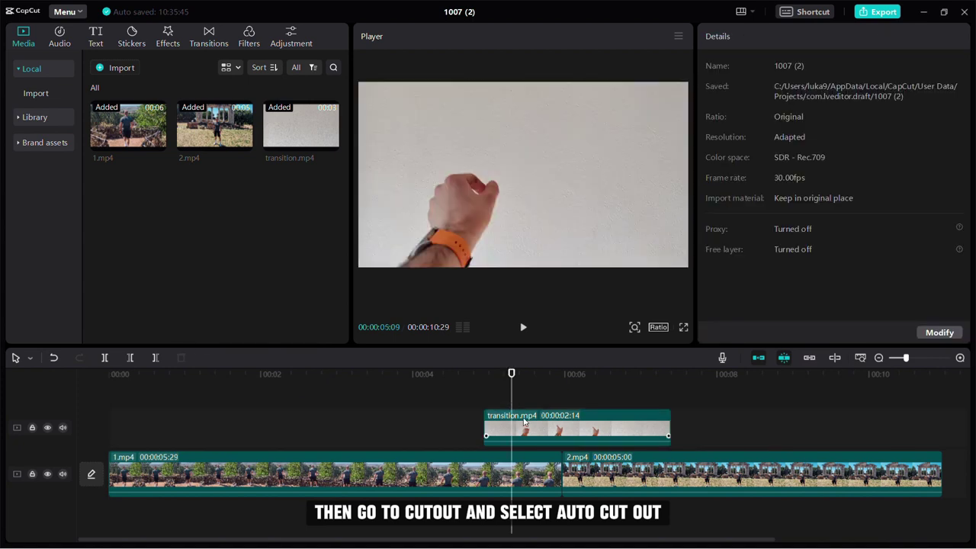
left_click(533, 415)
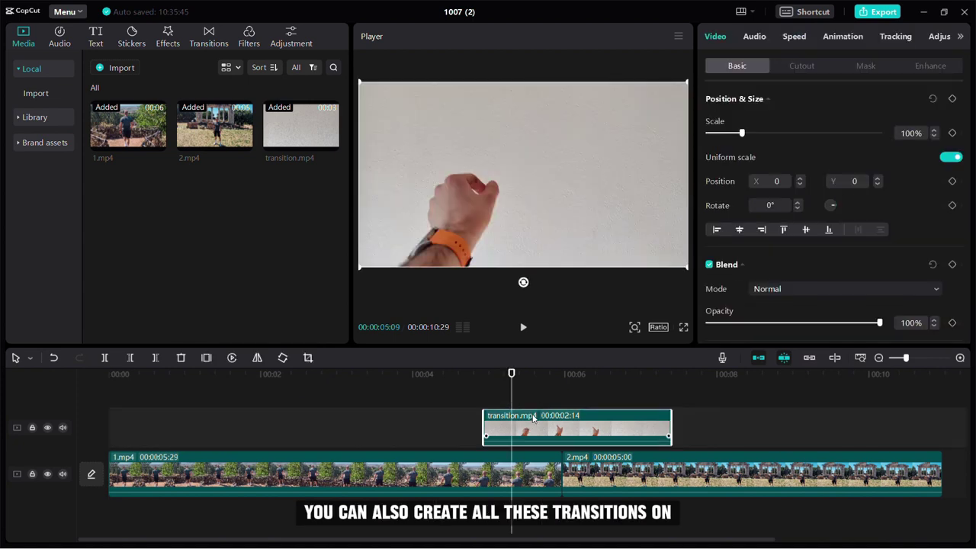
left_click(799, 66)
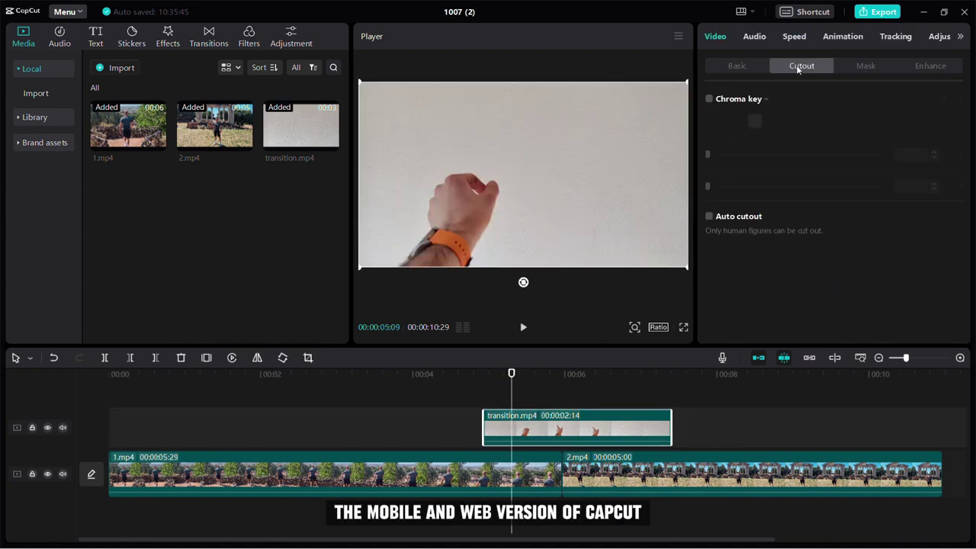
left_click(709, 216)
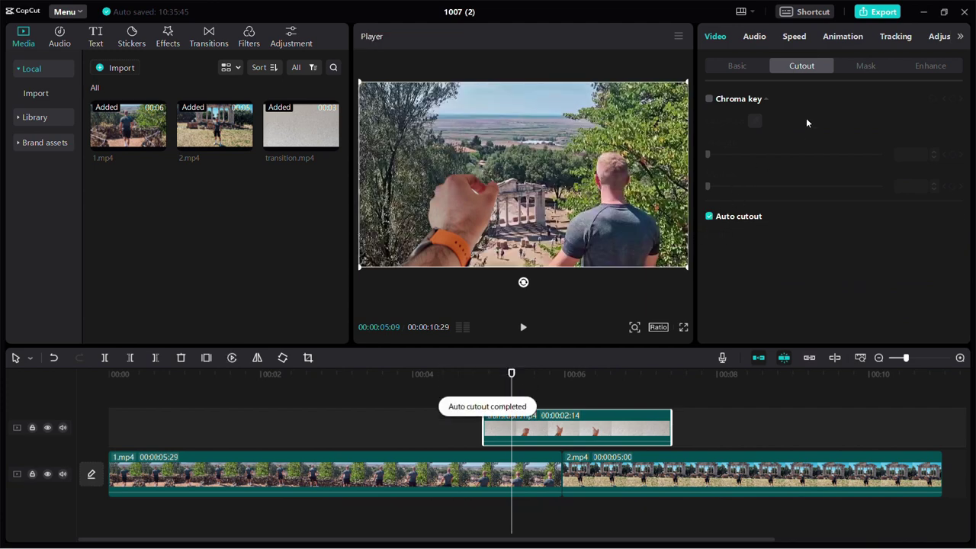
In the color adjustments of transition.mp4, set Temp to 1 and Brightness to 4
left_click(935, 39)
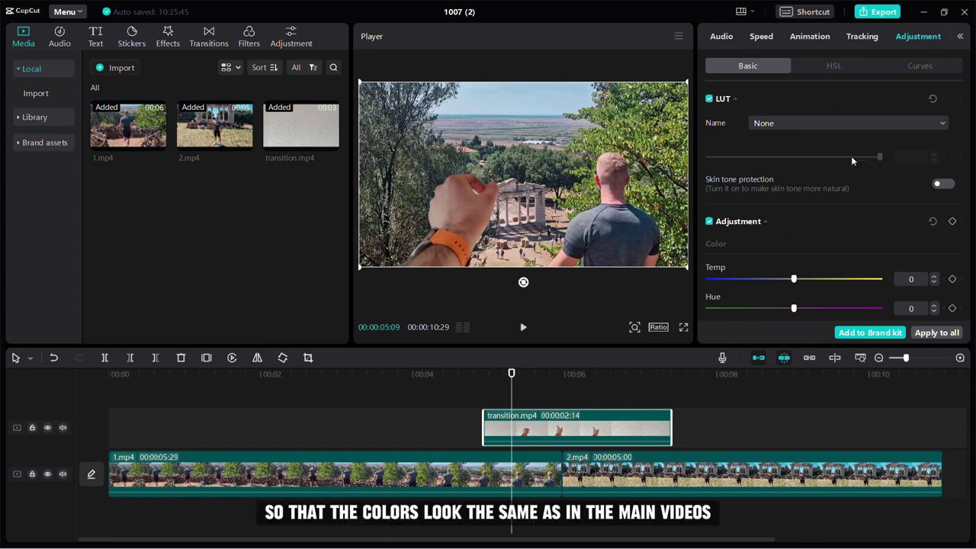
scroll(854, 165, "down", 1)
left_click(933, 231)
scroll(853, 214, "down", 2)
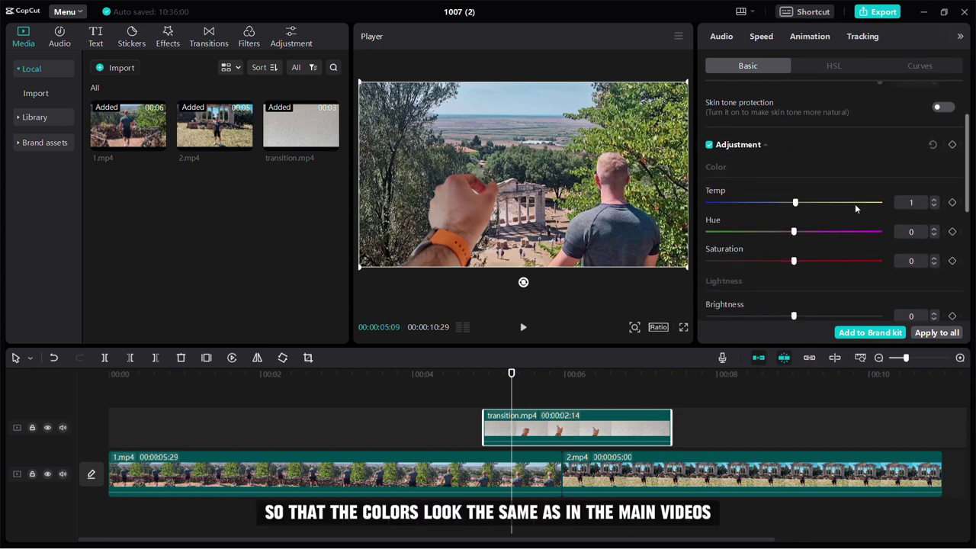
left_click_drag(793, 256, 800, 260)
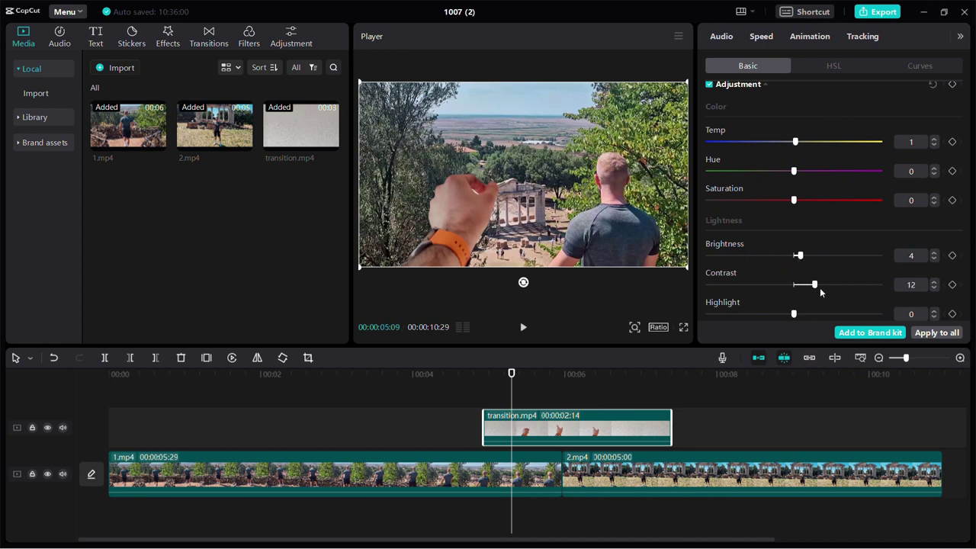
Set the Saturation of transition.mp4 to -2, Contrast to 5, Highlight to 35 and Shadow to 3
left_click(934, 203)
left_click(934, 204)
scroll(838, 259, "down", 3)
left_click_drag(794, 221, 854, 222)
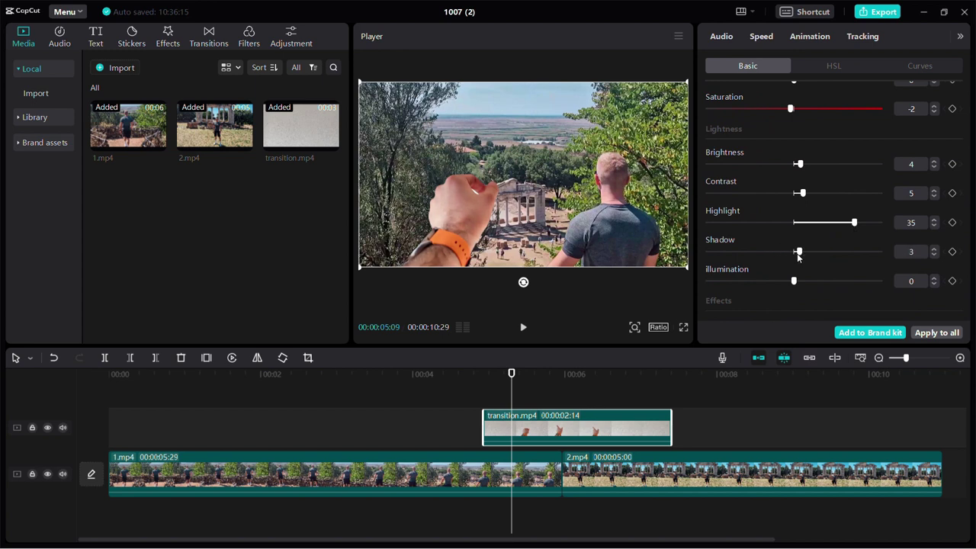
Look over the remaining adjustments of transition.mp4 and lower its Saturation slightly further
scroll(836, 233, "down", 2)
scroll(793, 276, "up", 5)
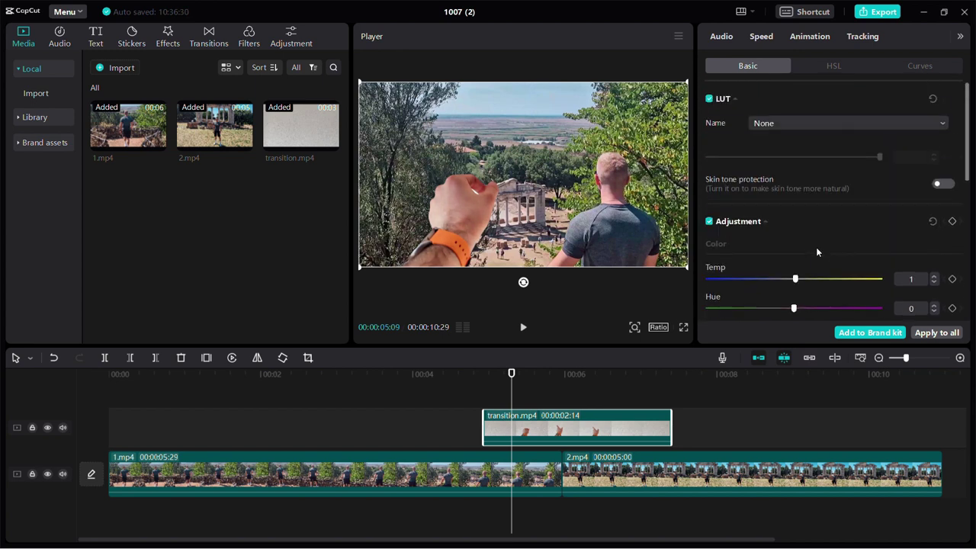
scroll(790, 288, "down", 1)
left_click_drag(791, 291, 787, 293)
scroll(787, 296, "up", 1)
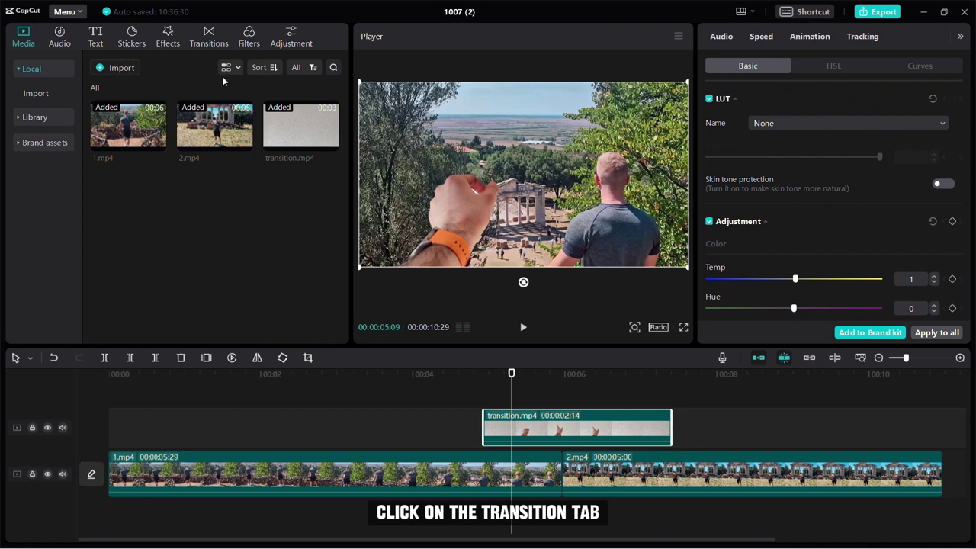
Add the Right transition from the Basic category between 1.mp4 and 2.mp4 and set its duration to 1.6 s
left_click(212, 44)
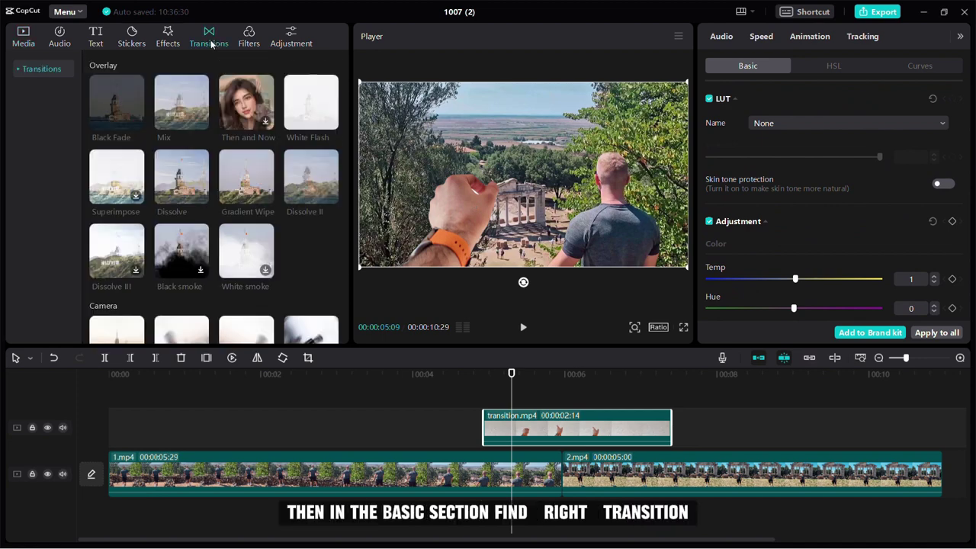
left_click(30, 72)
left_click(32, 163)
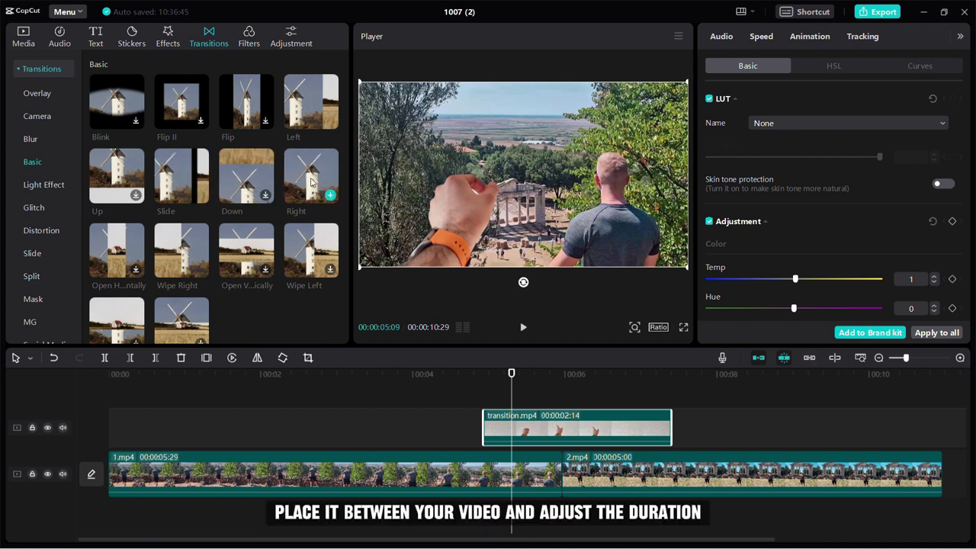
left_click_drag(311, 182, 561, 478)
left_click(773, 126)
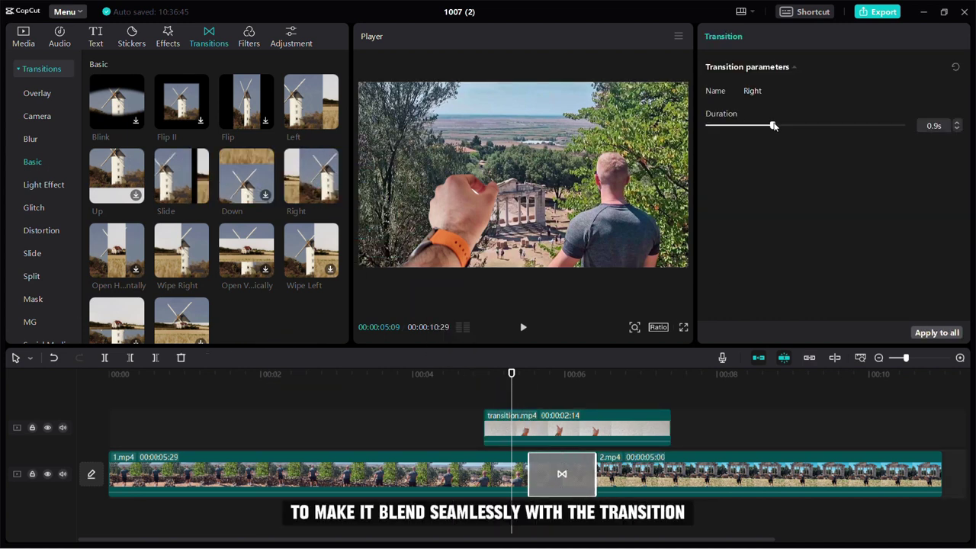
left_click_drag(774, 125, 835, 134)
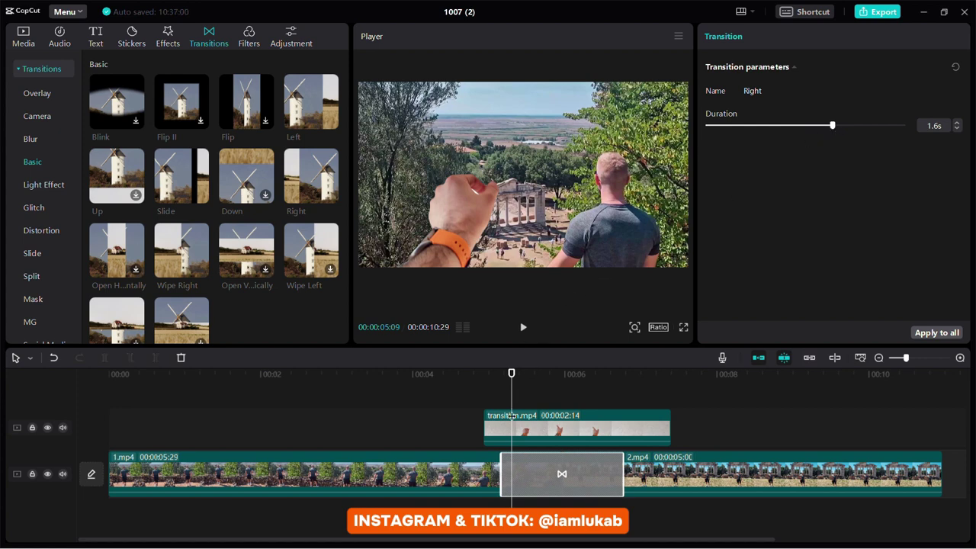
Move transition.mp4 slightly earlier on the timeline and play back the hand transition to check its timing
left_click_drag(490, 396, 532, 428)
left_click(455, 401)
left_click(522, 328)
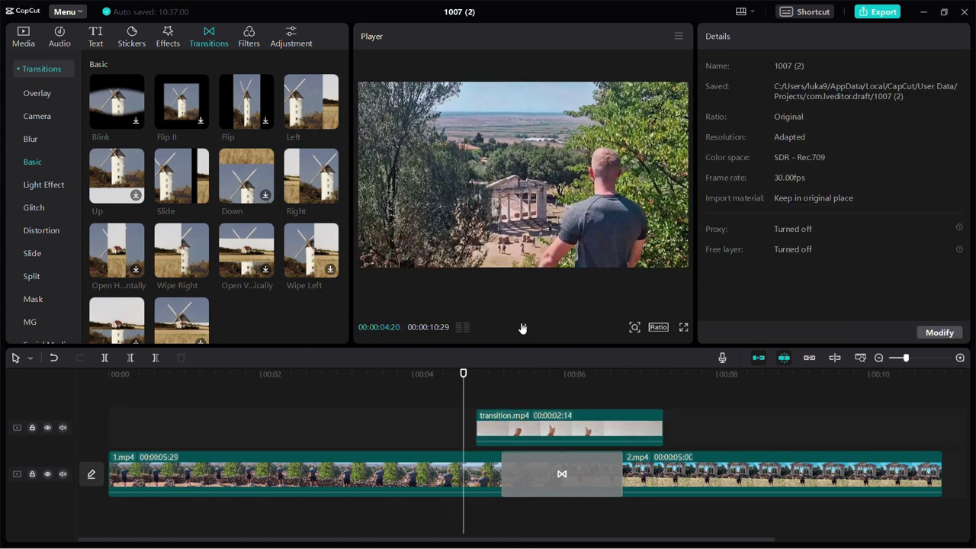
left_click(523, 327)
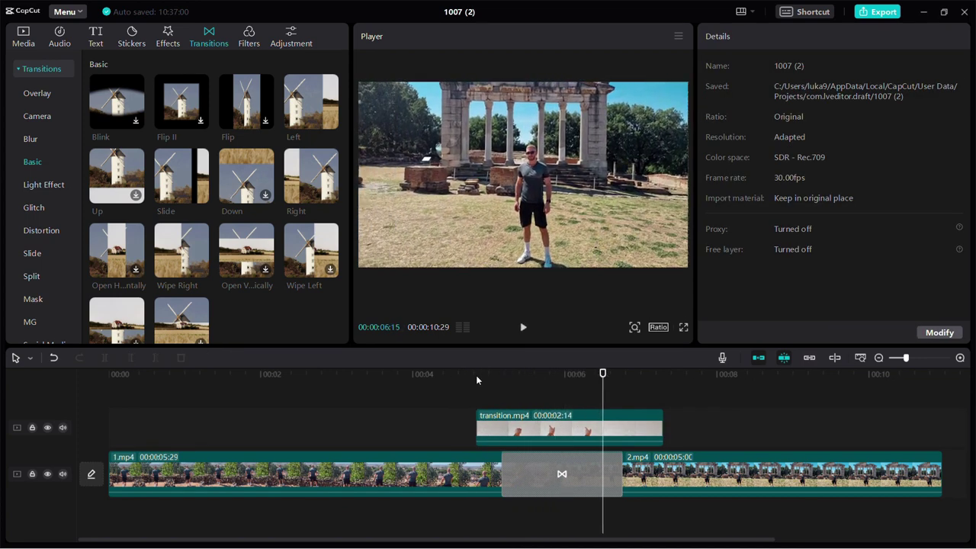
Shift transition.mp4 further forward to start at about 4.6 seconds and play the transition through into 2.mp4
left_click(500, 407)
left_click_drag(495, 417, 475, 417)
left_click(459, 401)
left_click(523, 327)
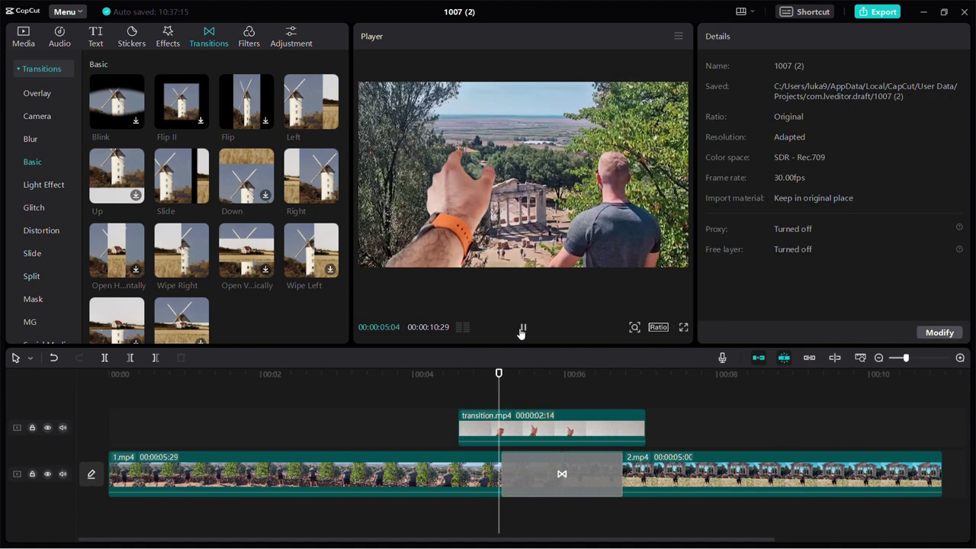
left_click(523, 329)
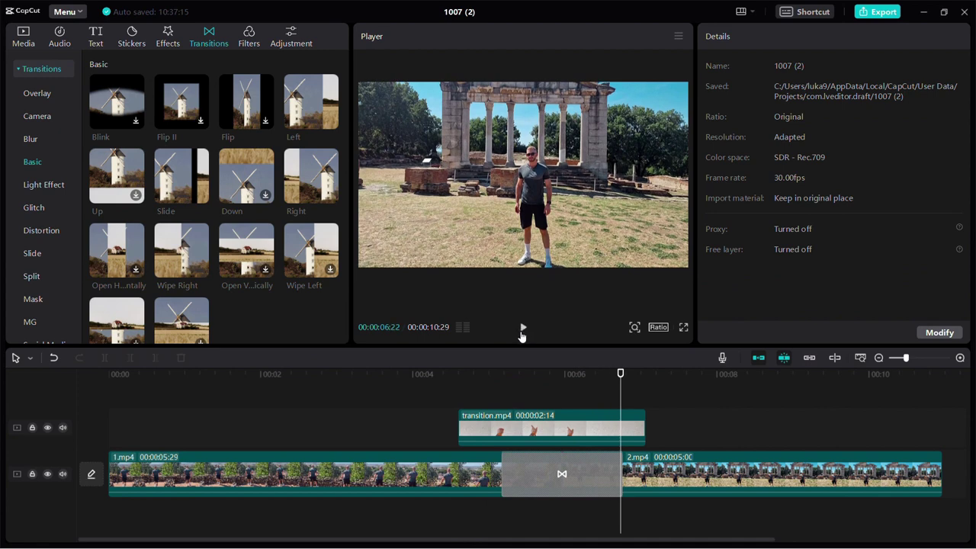
Add the High swishes sound effect from the Transition category beneath the Right transition and trim its end to just past 6 seconds
left_click(61, 37)
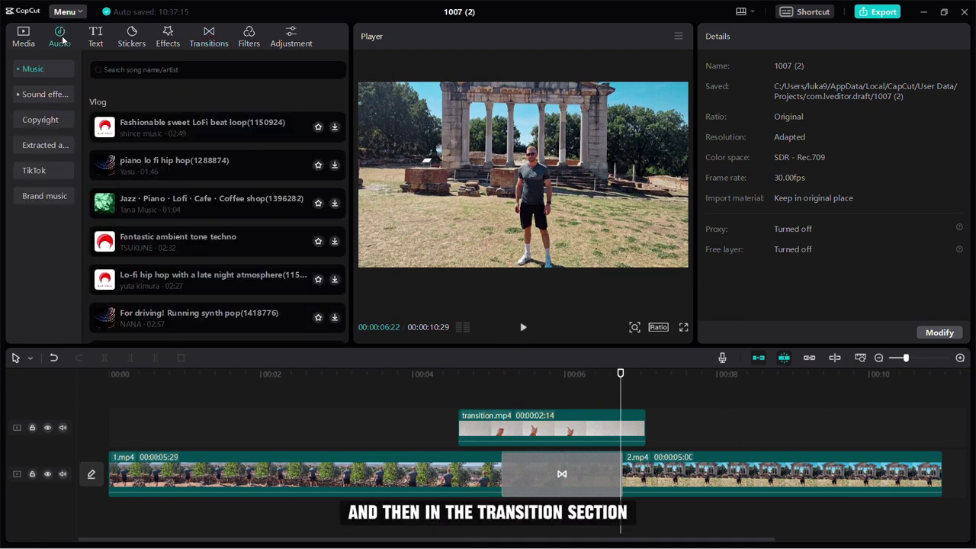
left_click(36, 100)
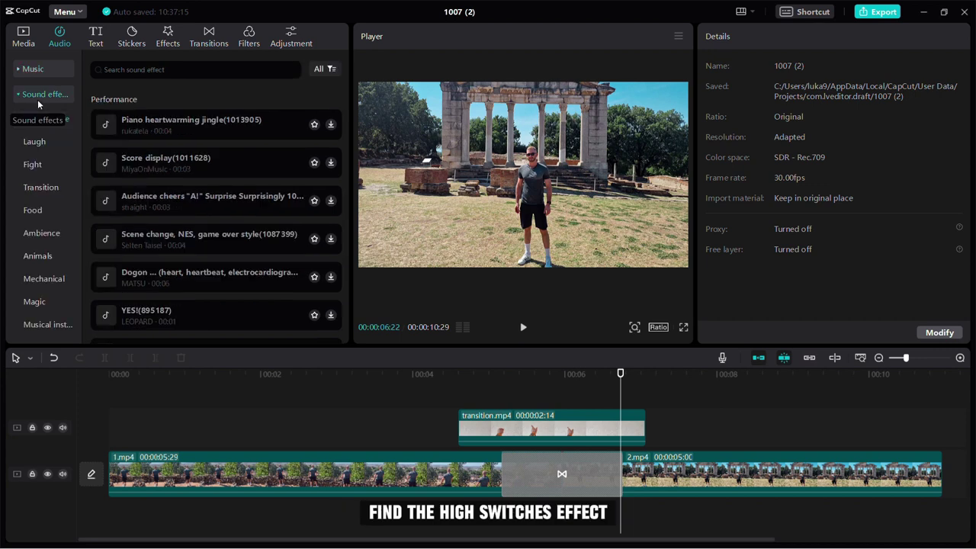
left_click(40, 187)
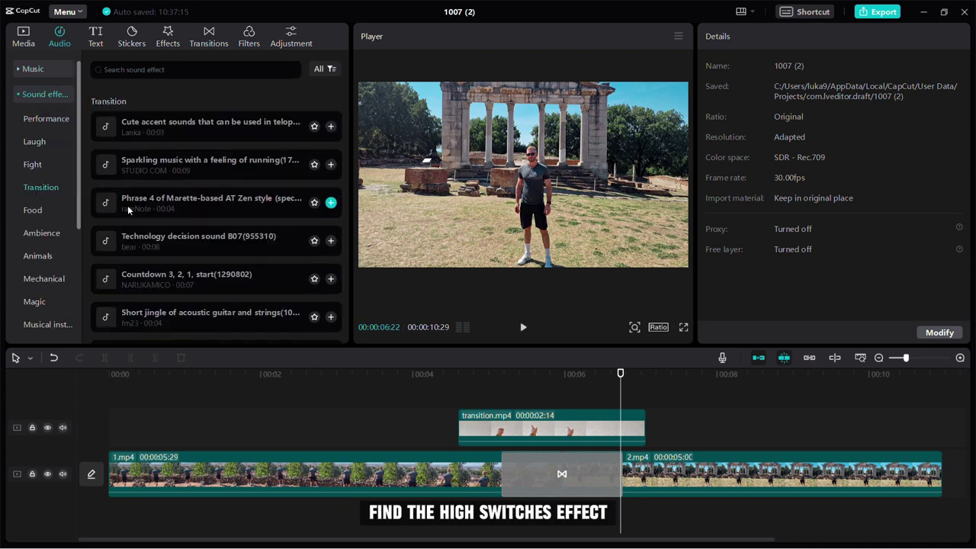
scroll(229, 221, "down", 4)
scroll(208, 232, "down", 3)
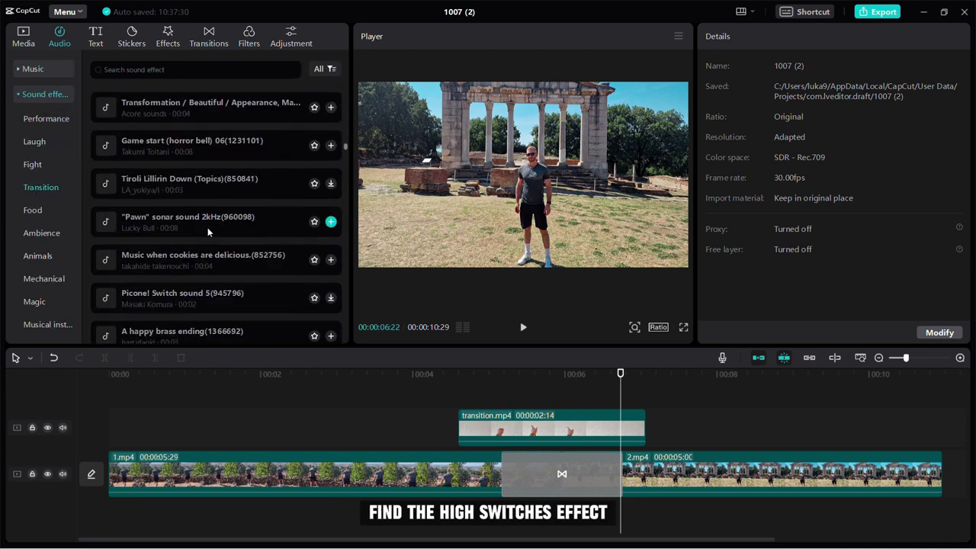
scroll(208, 231, "down", 8)
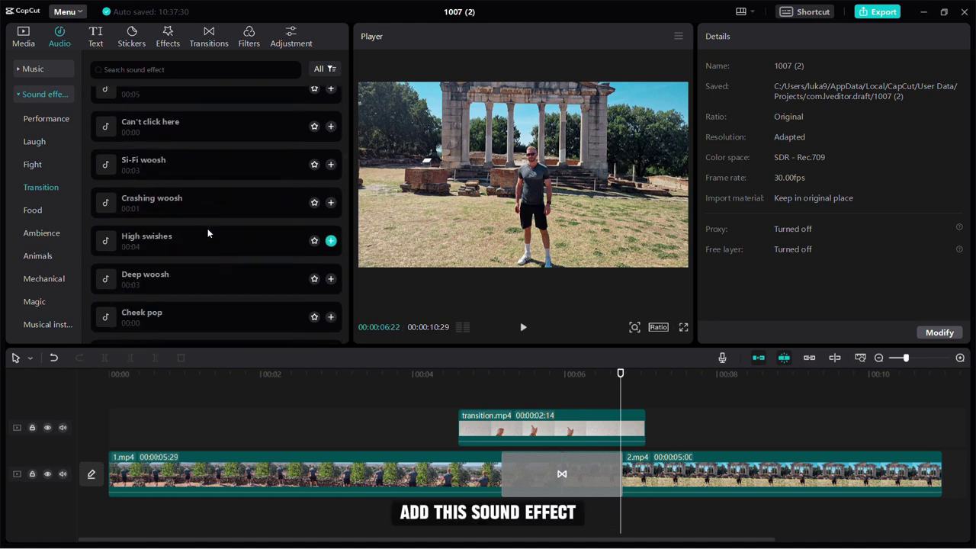
left_click_drag(206, 239, 581, 521)
left_click(414, 521)
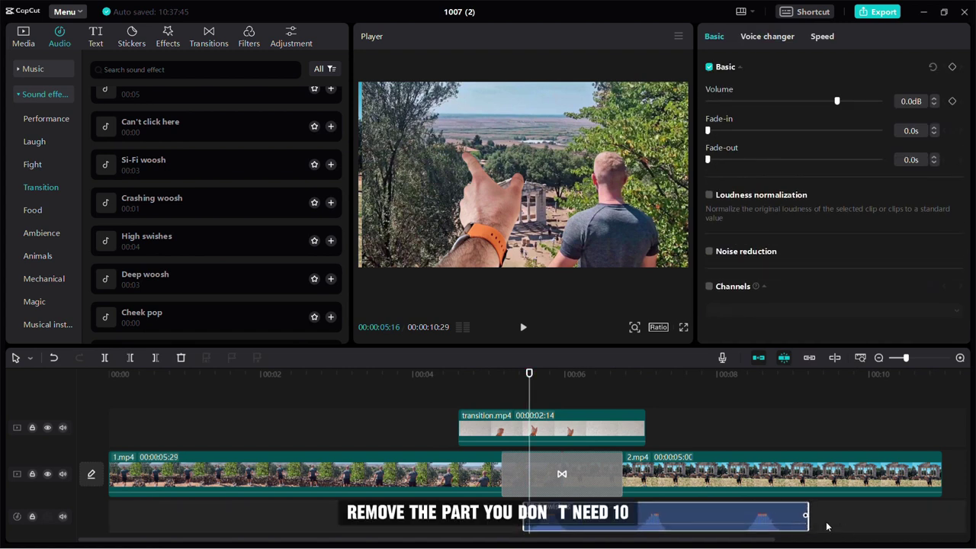
left_click_drag(805, 520, 574, 545)
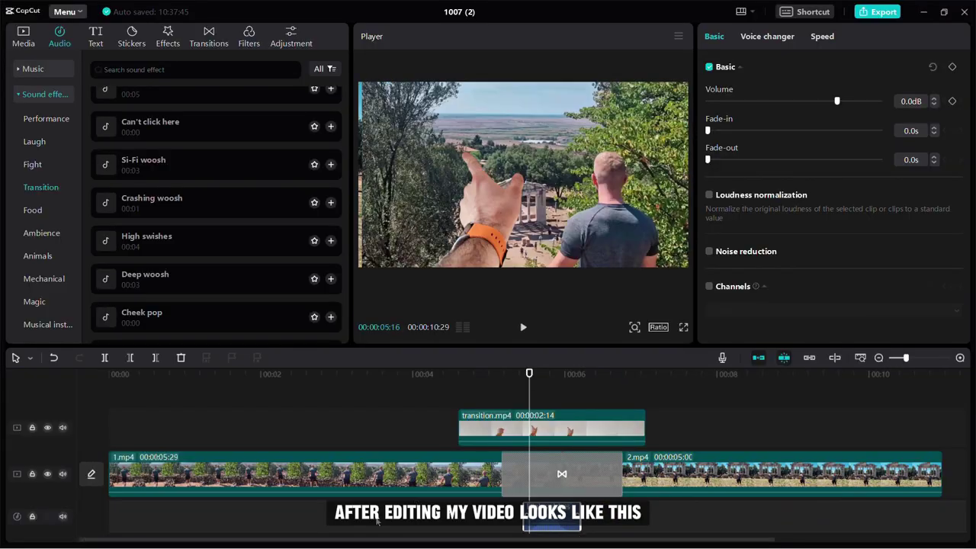
left_click(365, 394)
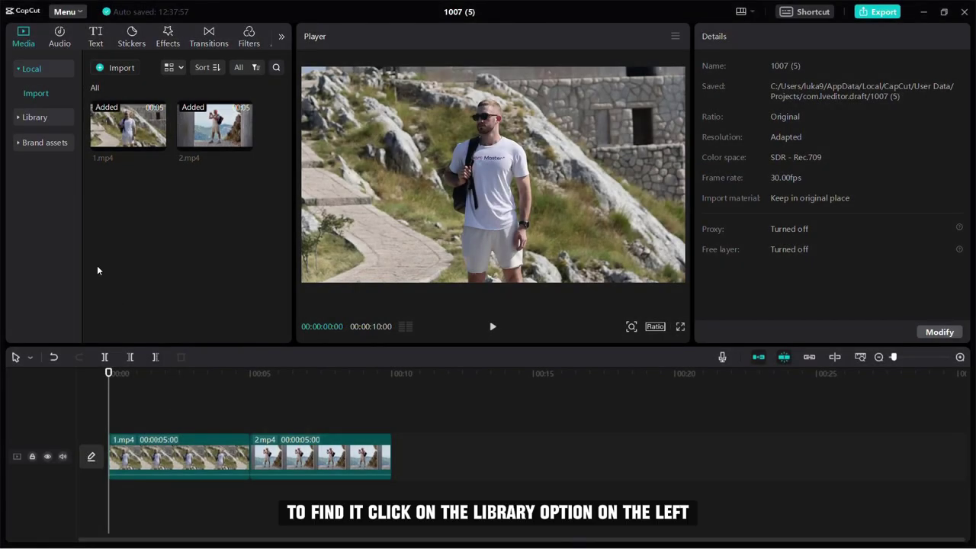
Preview the green neon clips in the library's Transitions section and place the yellow light clip above the cut between 1.mp4 and 2.mp4
left_click(34, 118)
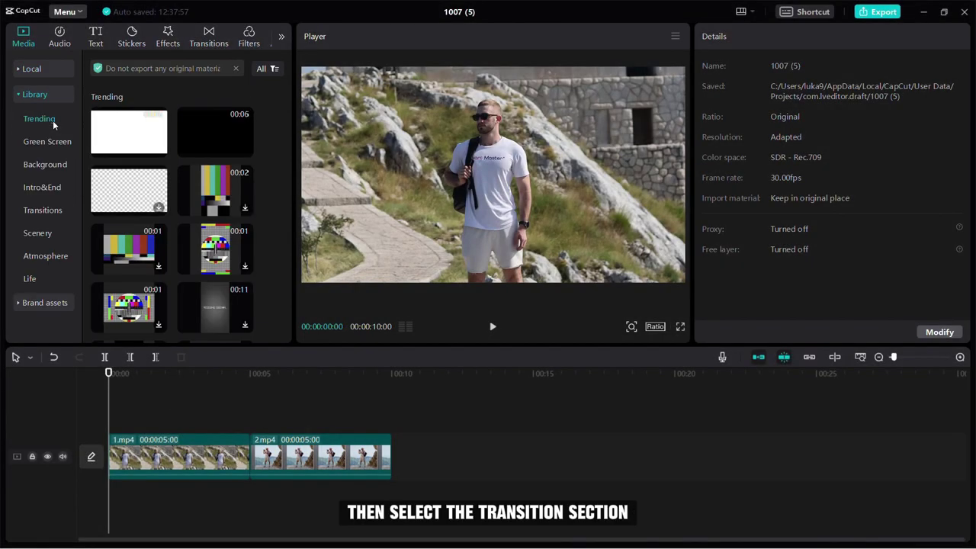
left_click(51, 210)
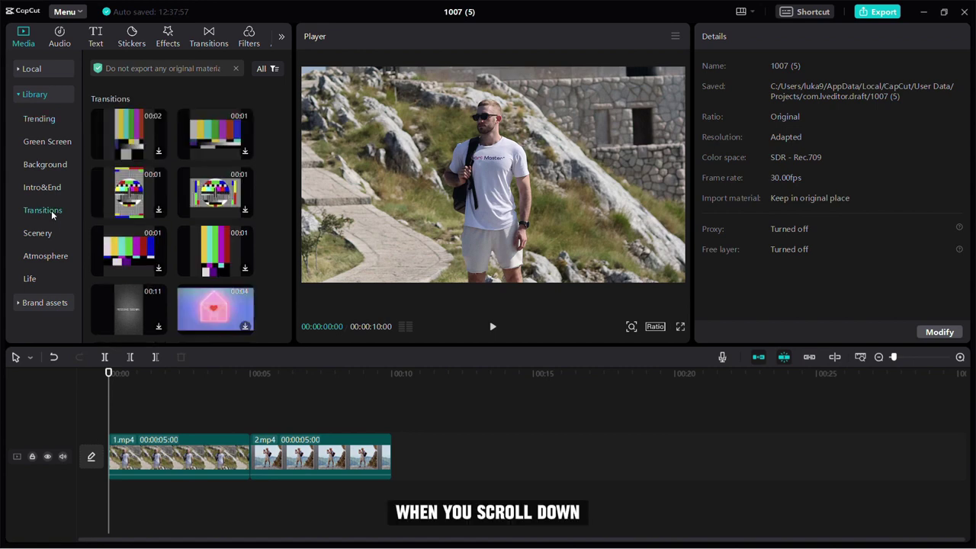
scroll(191, 243, "down", 10)
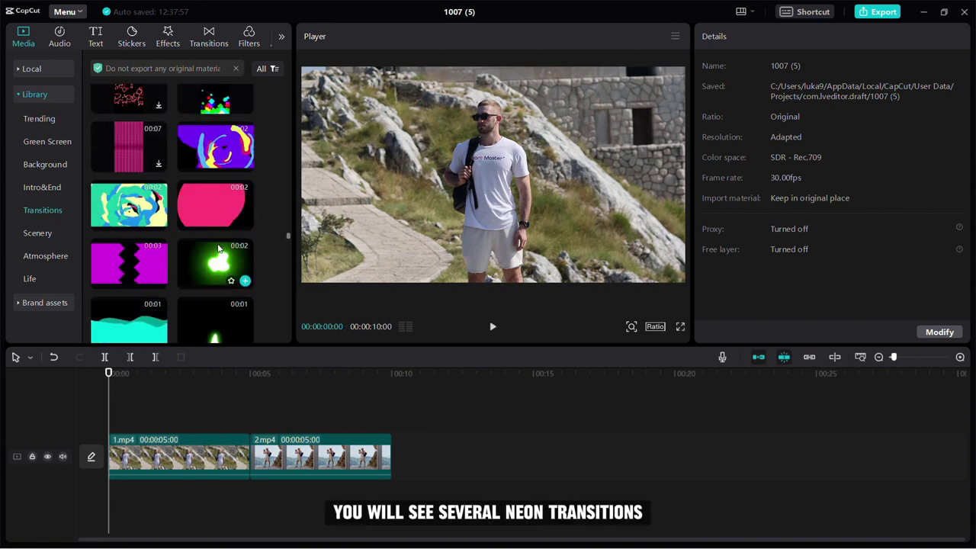
scroll(217, 248, "down", 1)
left_click(220, 222)
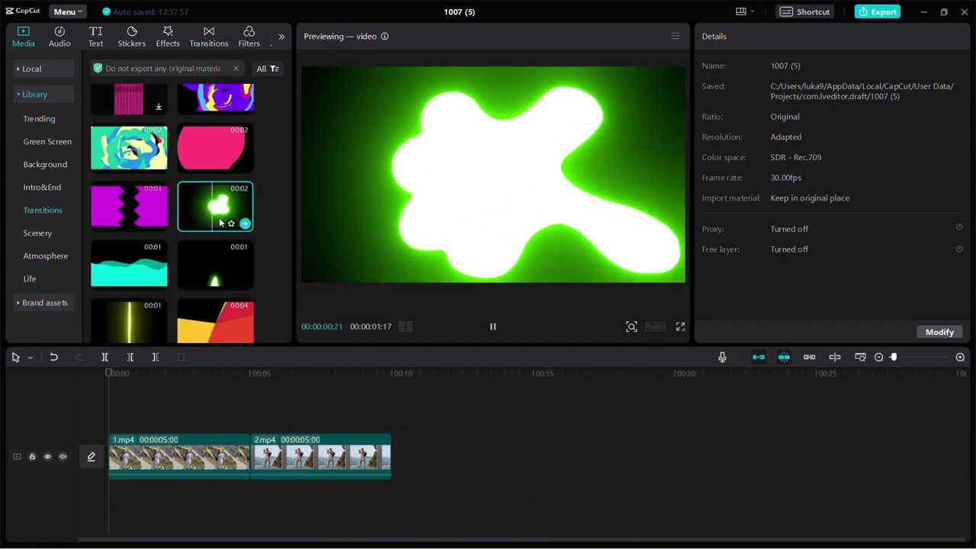
left_click(215, 253)
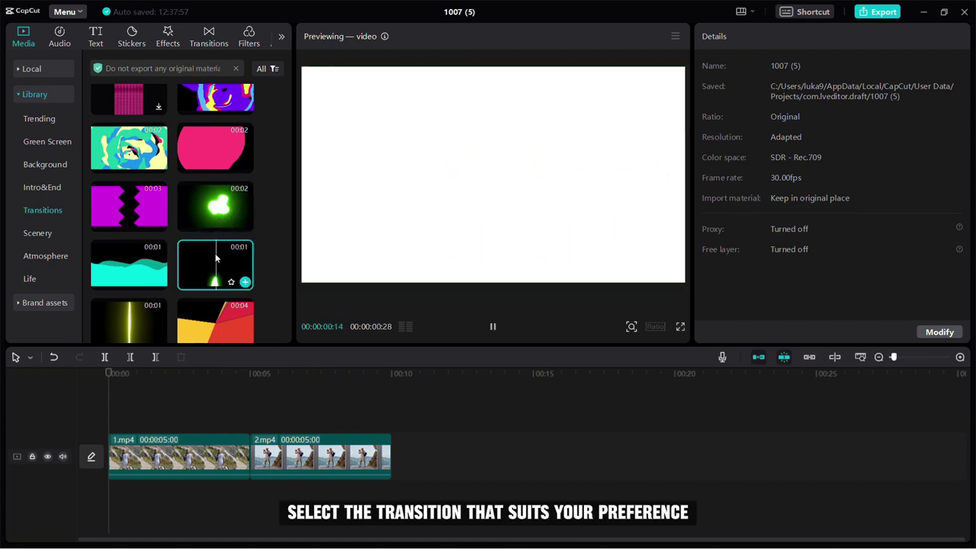
scroll(216, 259, "down", 1)
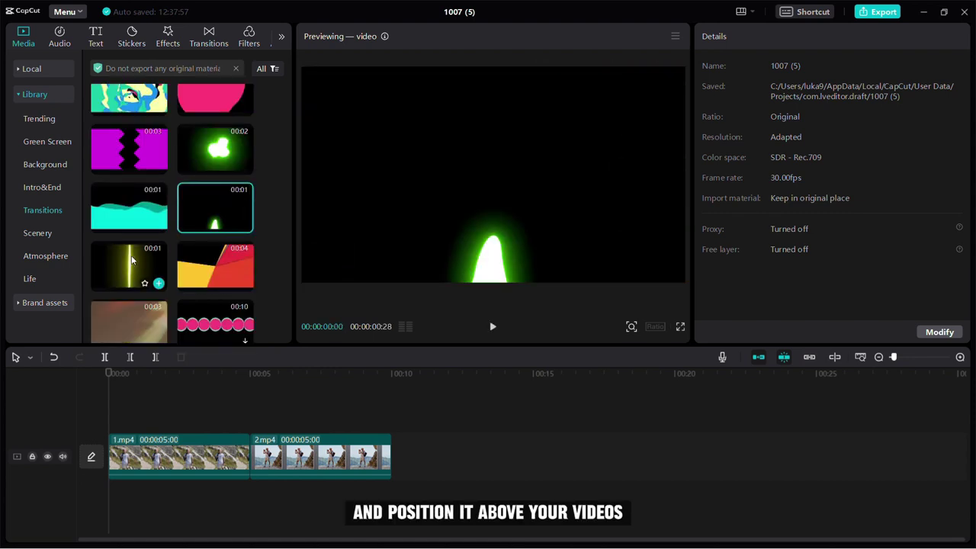
left_click_drag(131, 260, 238, 410)
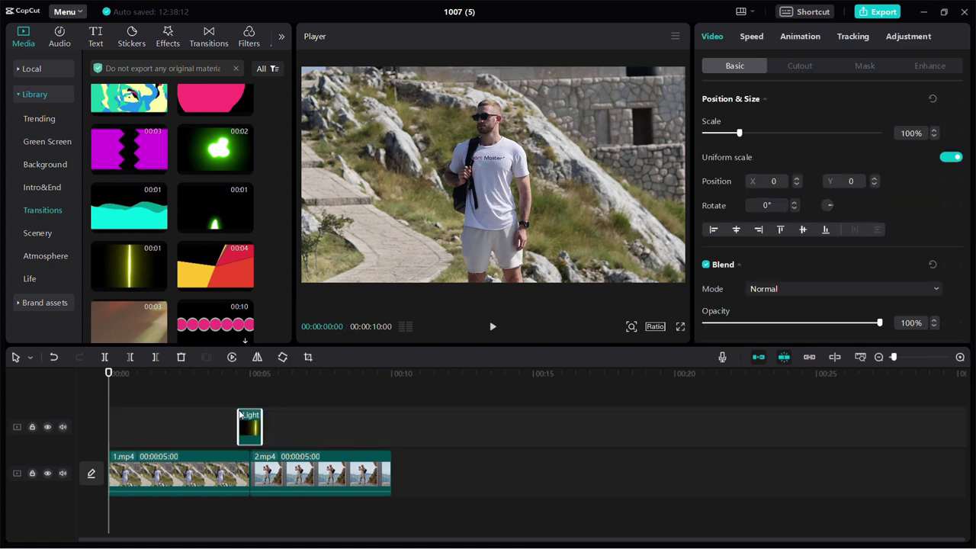
Play the light transition over the cut, starting from 00:00:04:08
left_click(229, 394)
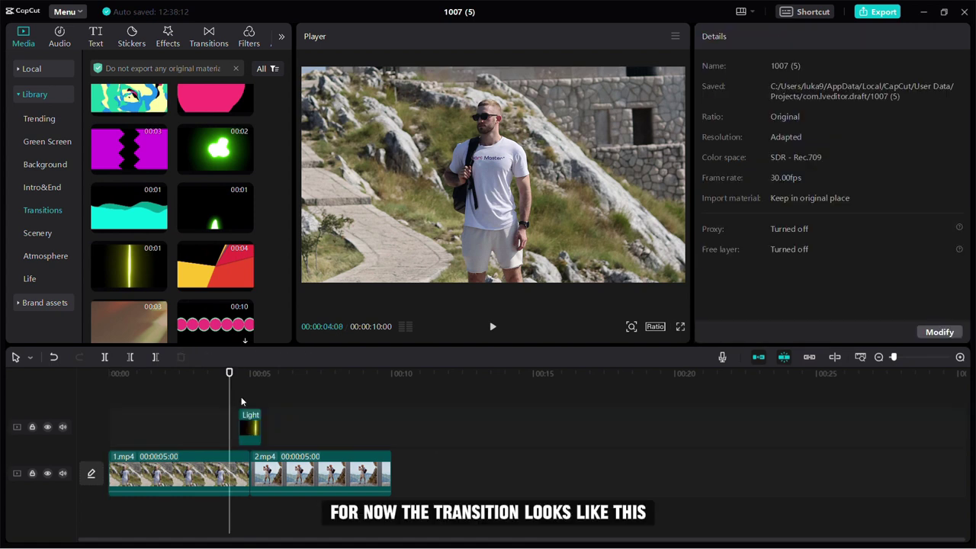
left_click(492, 326)
left_click(492, 327)
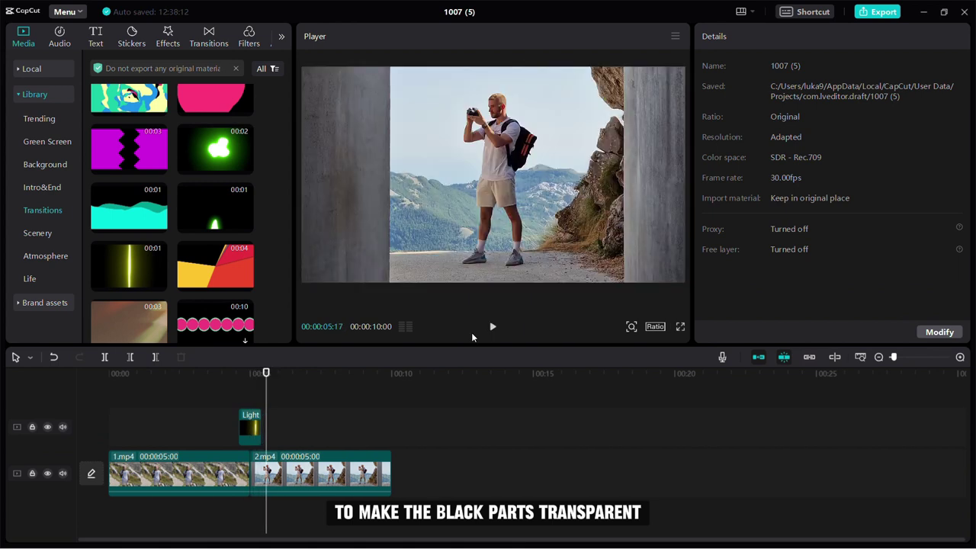
With the playhead at 00:00:04:23, try the Brighten blend mode on the yellow light clip, then set it to Screen
left_click(248, 404)
left_click_drag(248, 408, 243, 408)
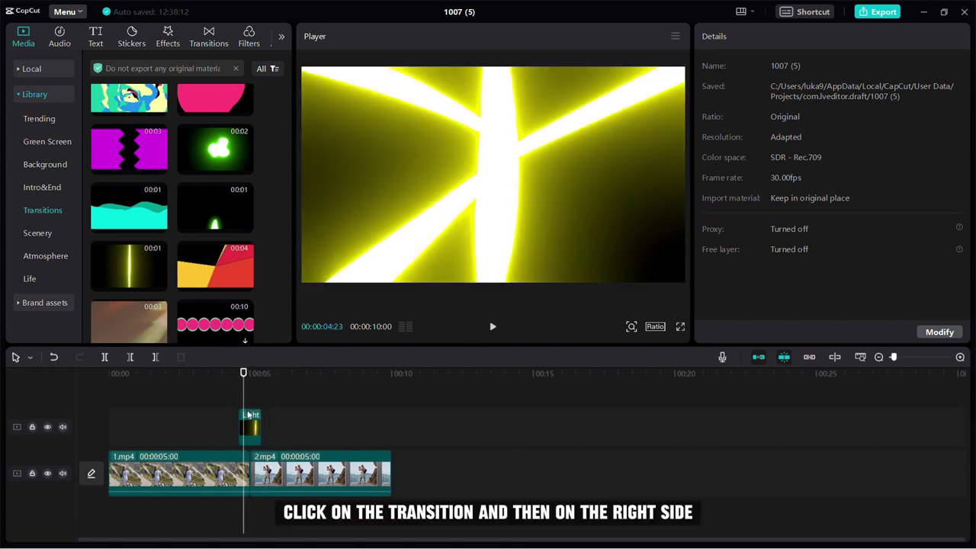
left_click(248, 416)
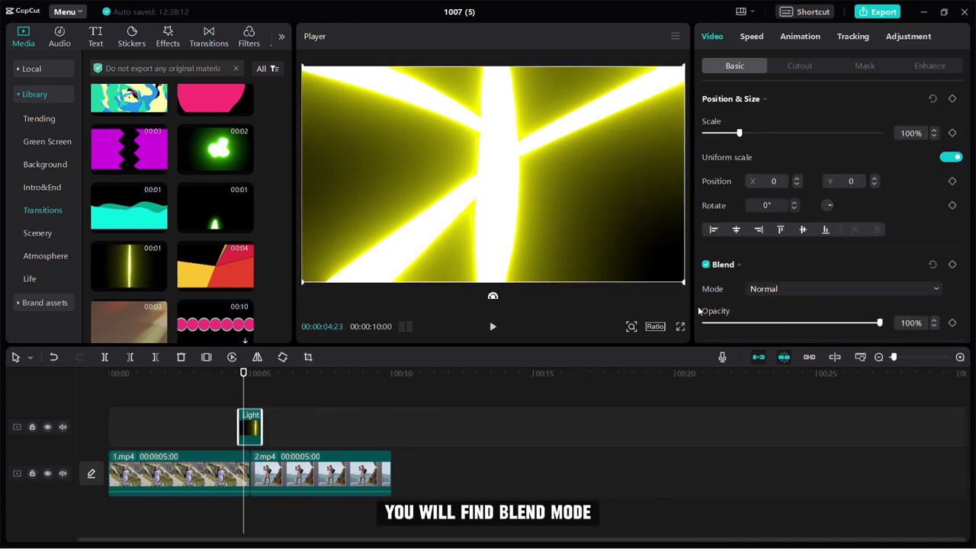
left_click(775, 288)
left_click(776, 328)
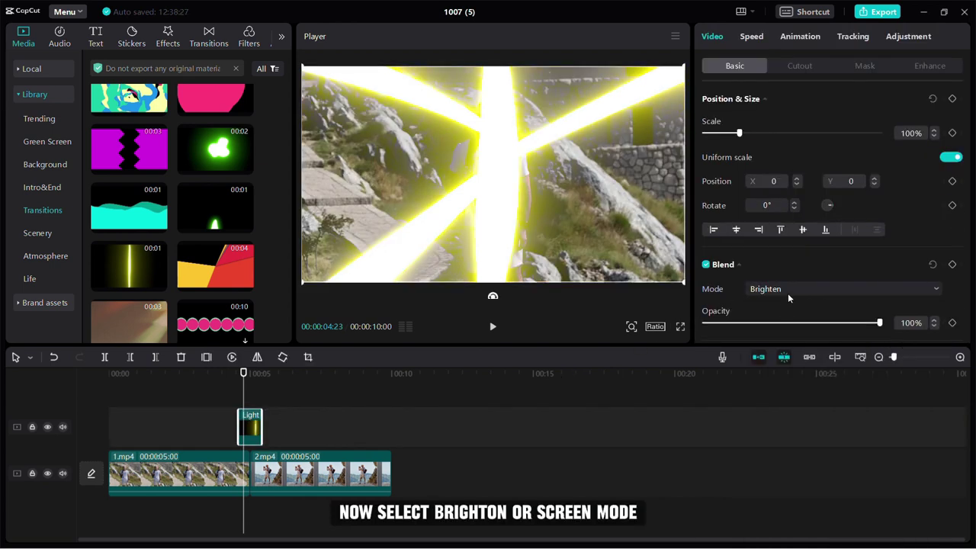
left_click(788, 291)
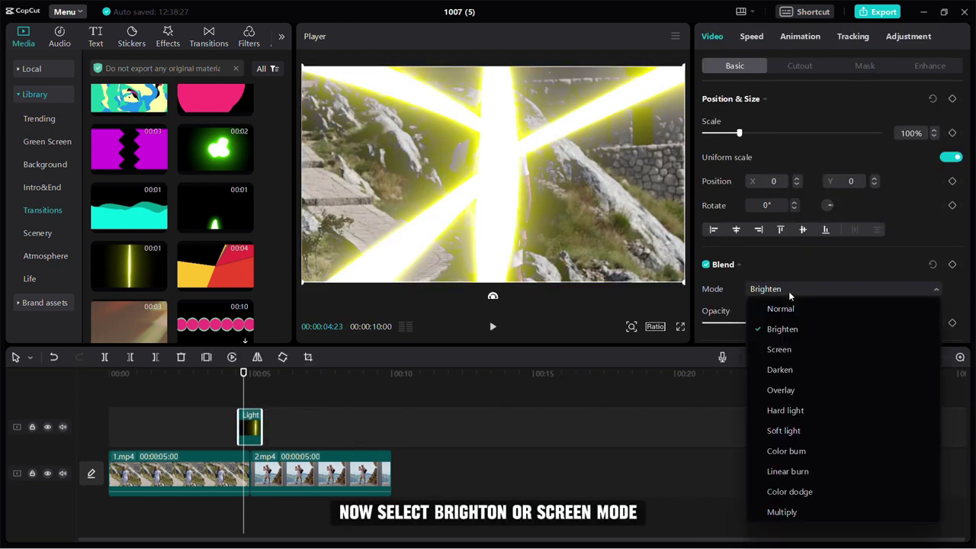
left_click(778, 349)
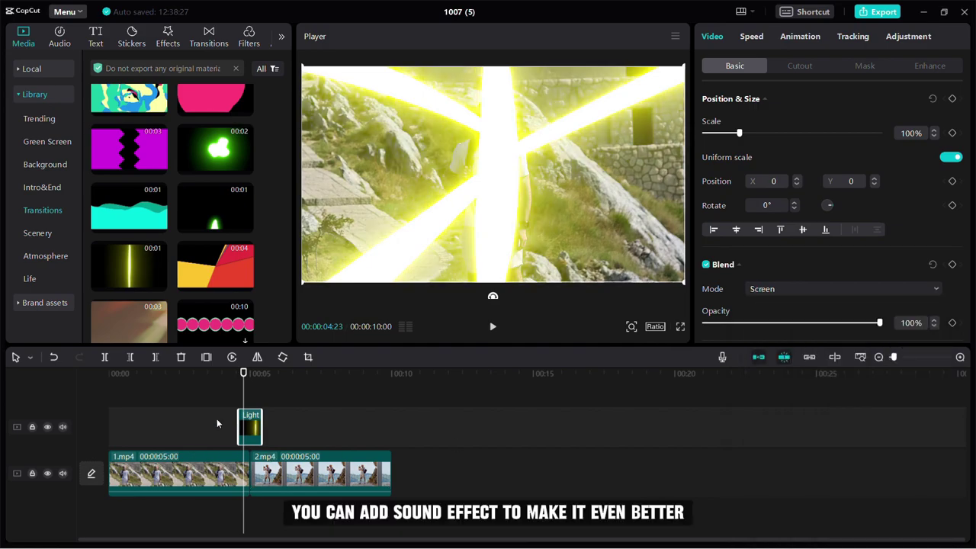
left_click(221, 397)
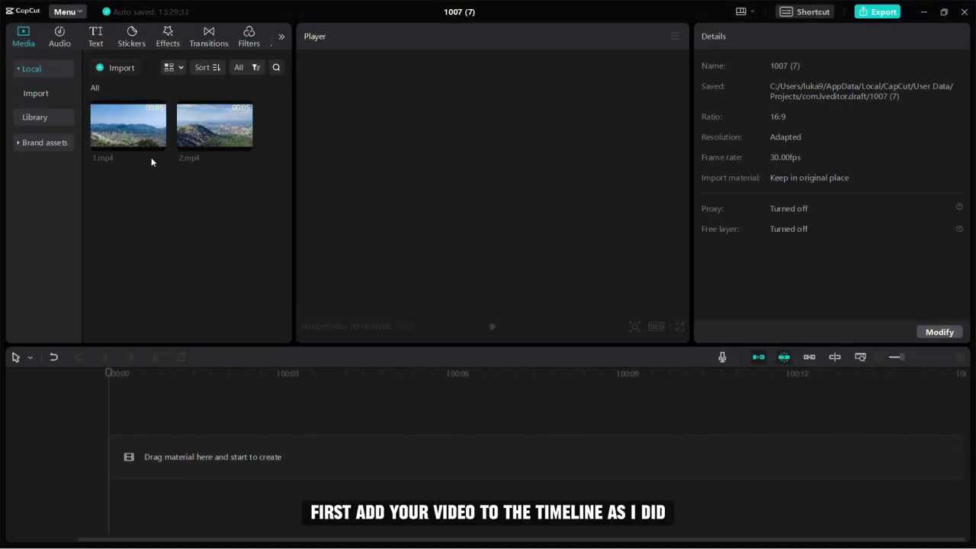
In project 1007 (7), place 1.mp4 on the main track and 2.mp4 on the track above, starting at 00:00:02:15
left_click_drag(151, 157, 190, 416)
left_click_drag(221, 142, 253, 406)
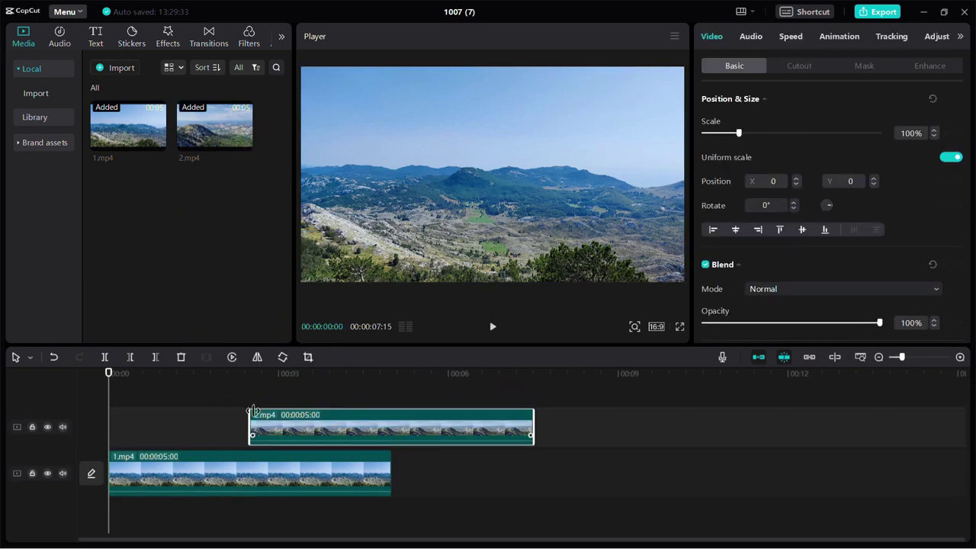
Apply the Rotation Opening In animation to 2.mp4 at 00:00:02:15 and set its duration to 1.7 s
left_click(253, 405)
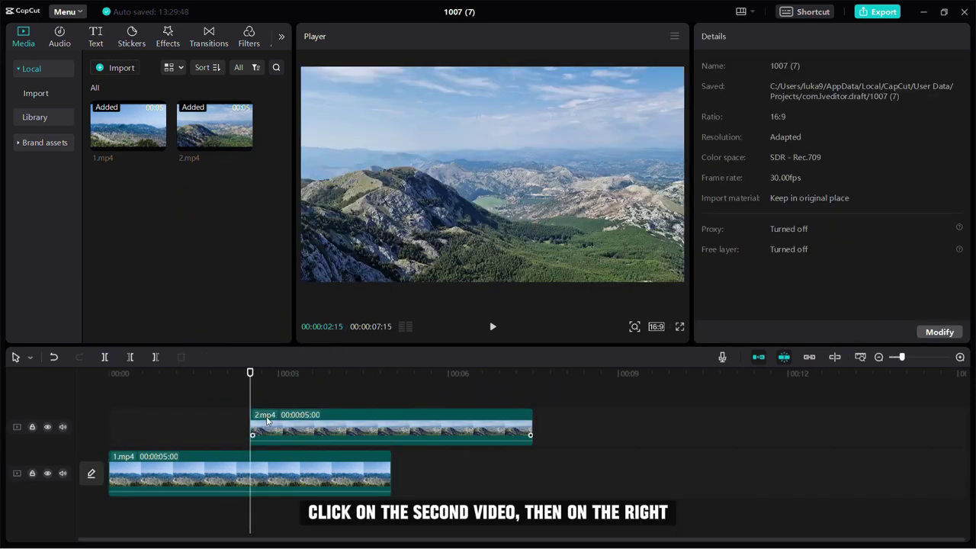
left_click(268, 420)
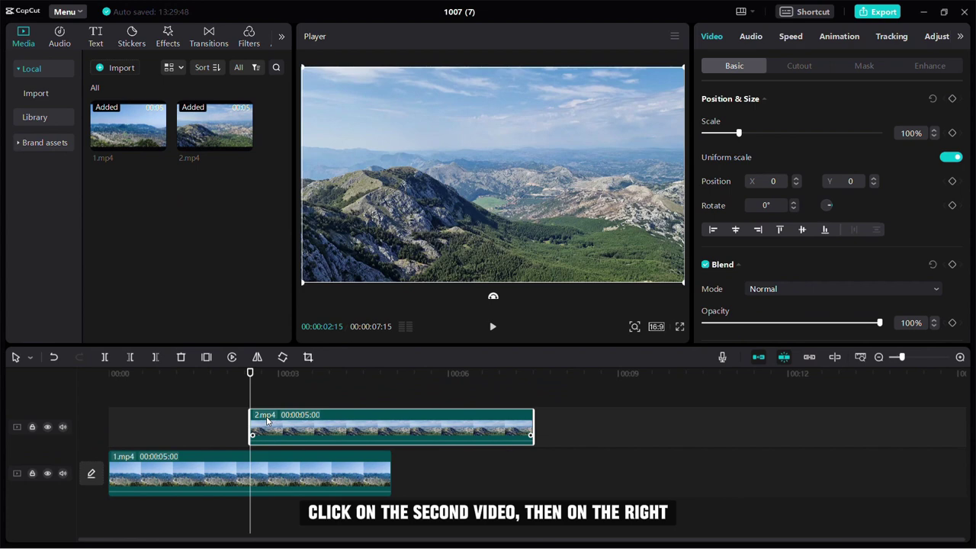
left_click(817, 37)
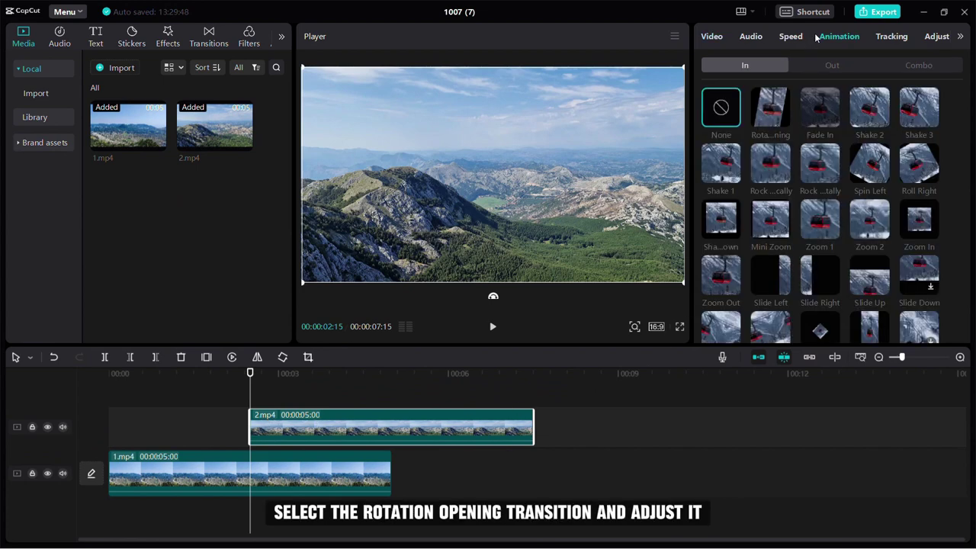
left_click(767, 130)
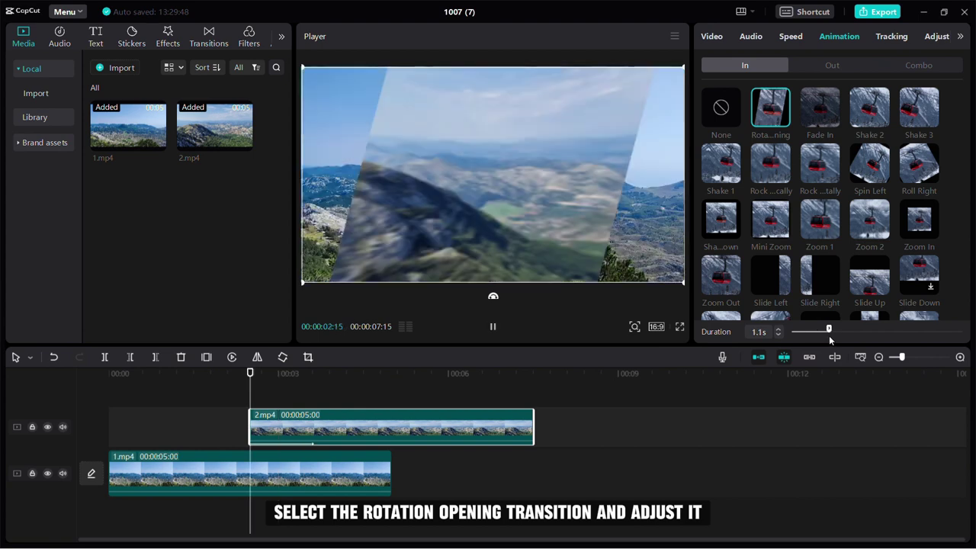
left_click_drag(829, 330, 850, 333)
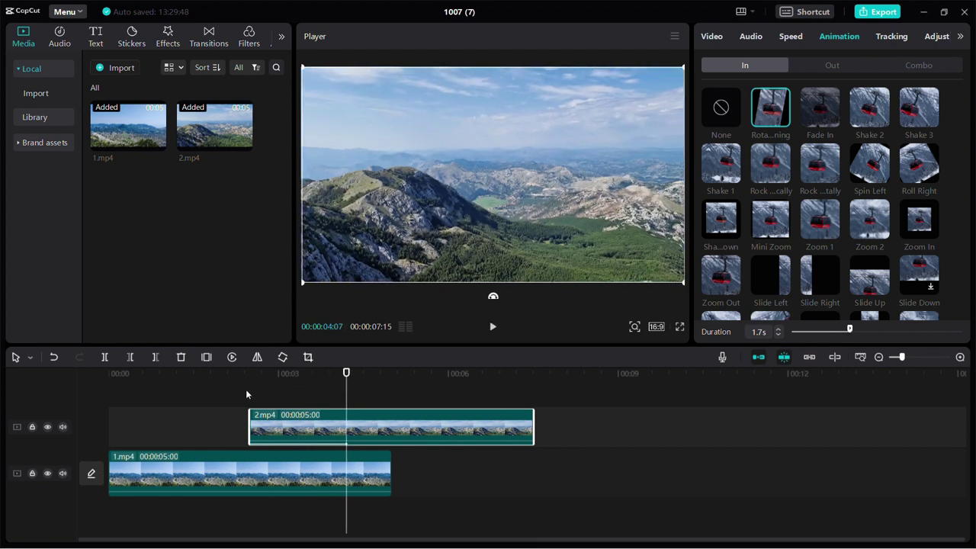
Add the Si-Fi woosh transition sound effect at 00:00:02:15 and shift it to begin slightly before 2.mp4
left_click_drag(245, 389, 250, 396)
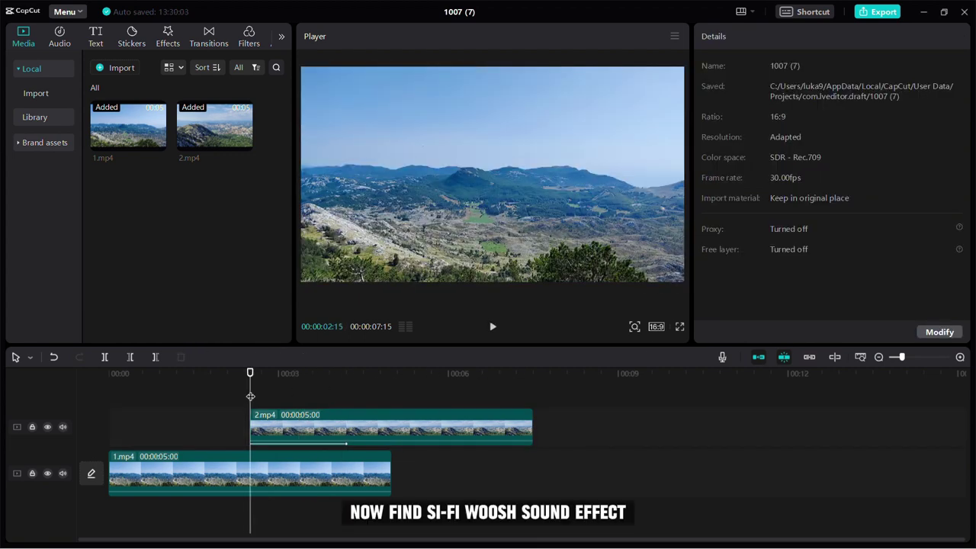
left_click(59, 44)
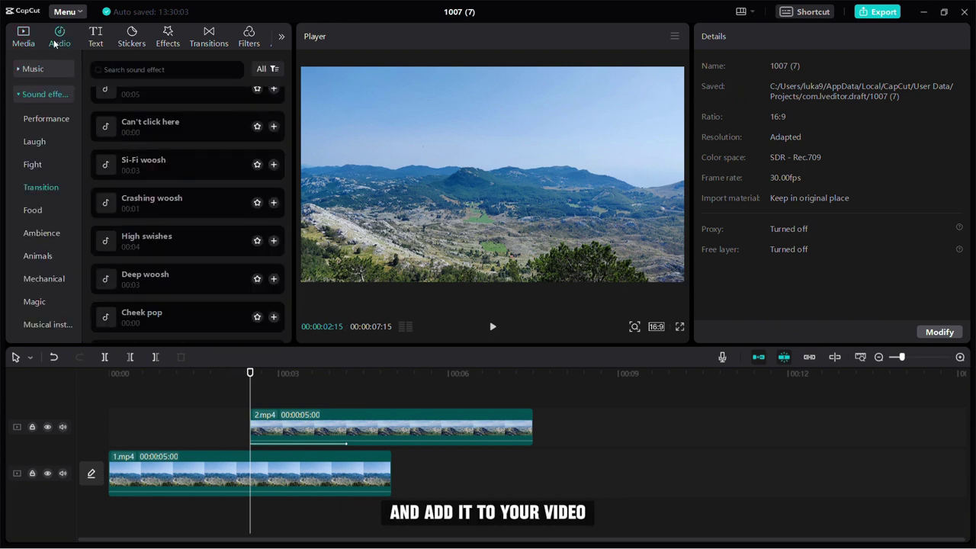
left_click(274, 165)
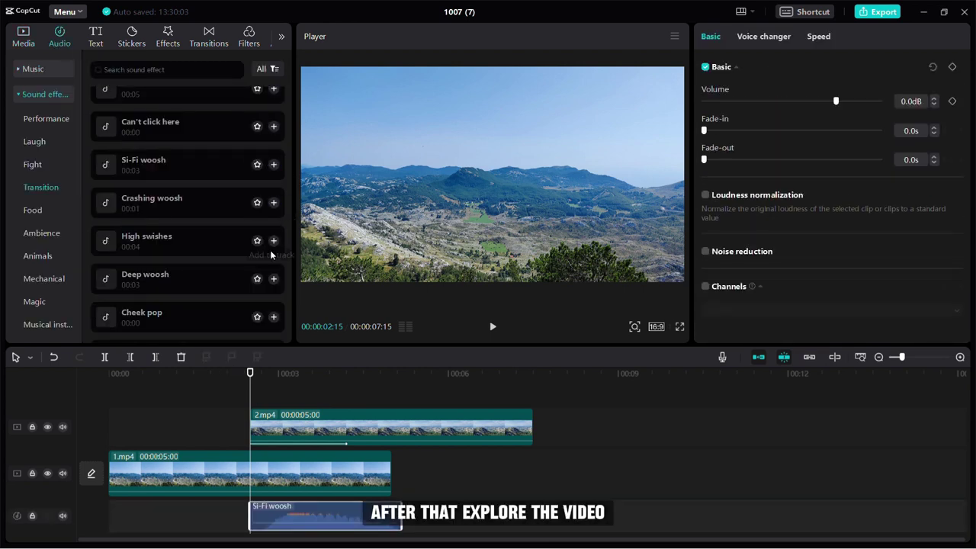
left_click_drag(283, 516, 271, 516)
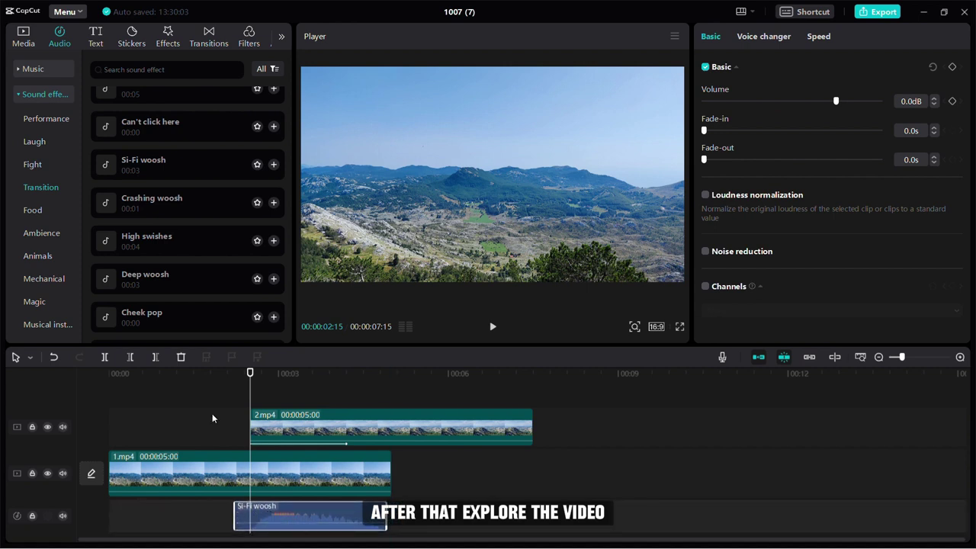
Export the video as 1007 (7)(2) in 1080P, H.264, mp4 at 30fps, without sharing it
left_click(24, 39)
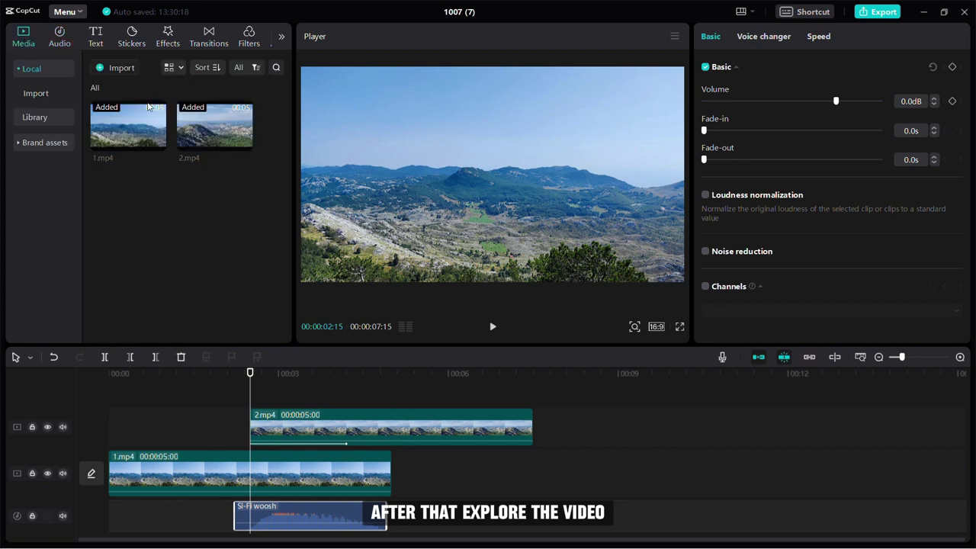
left_click(881, 13)
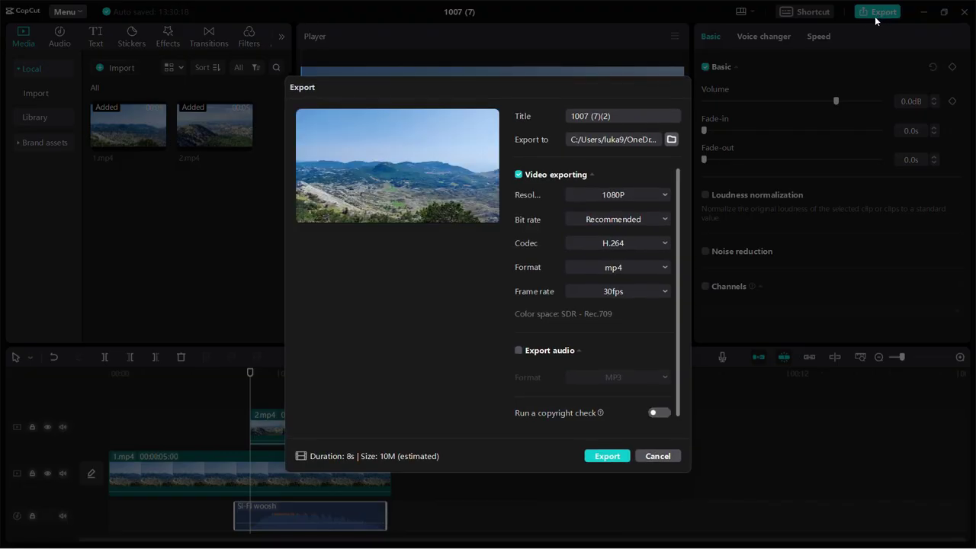
left_click(607, 456)
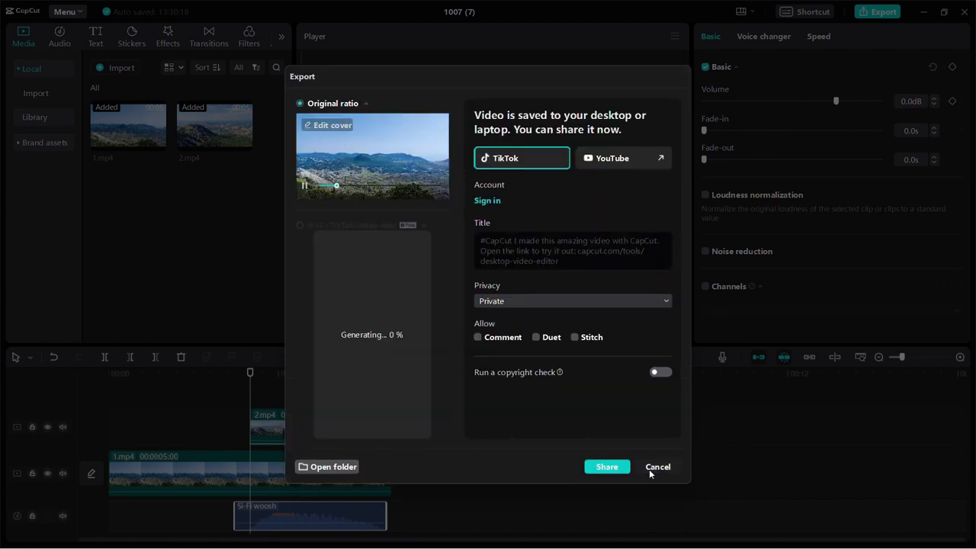
left_click(650, 467)
Clear all clips from the timeline and put the imported export 1007 (7)(2).mp4 on the main track instead
left_click_drag(634, 506, 122, 390)
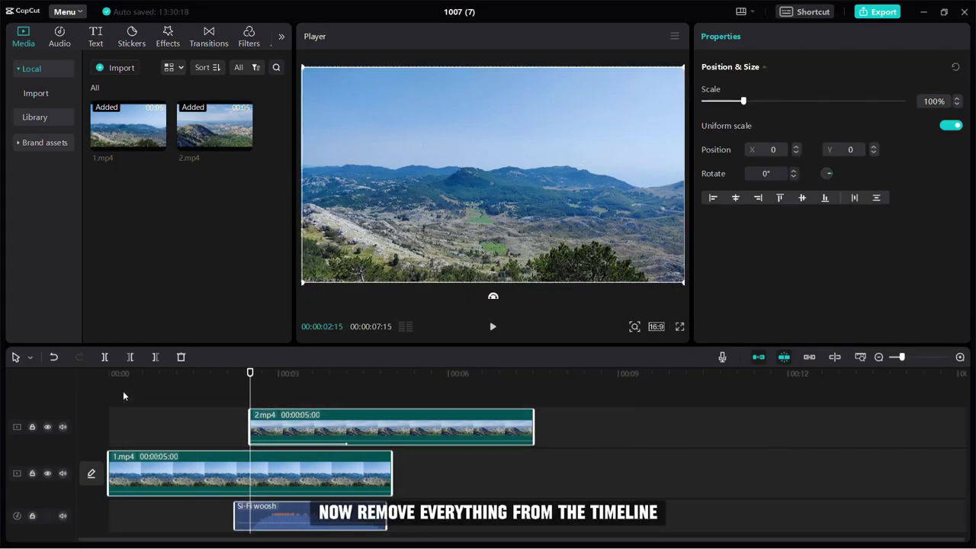
key("Delete")
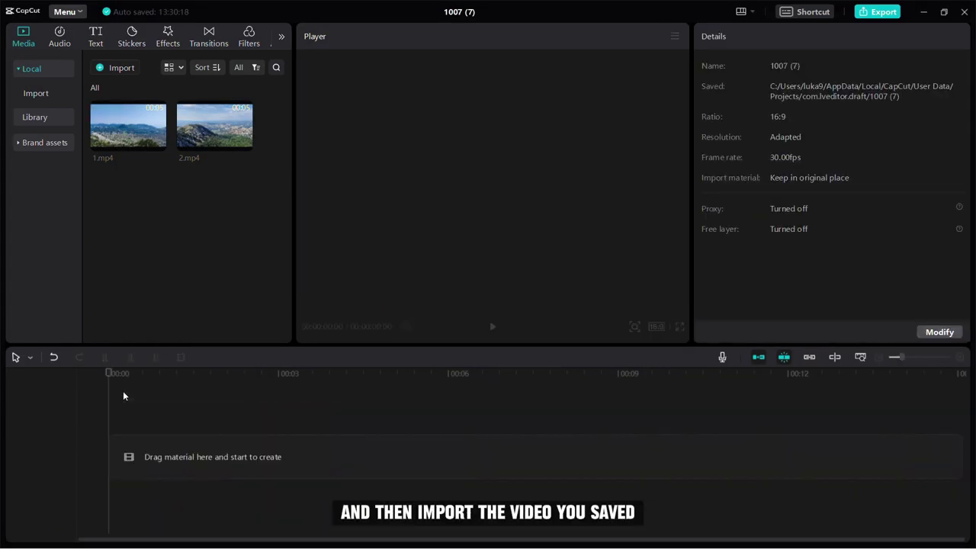
left_click(128, 64)
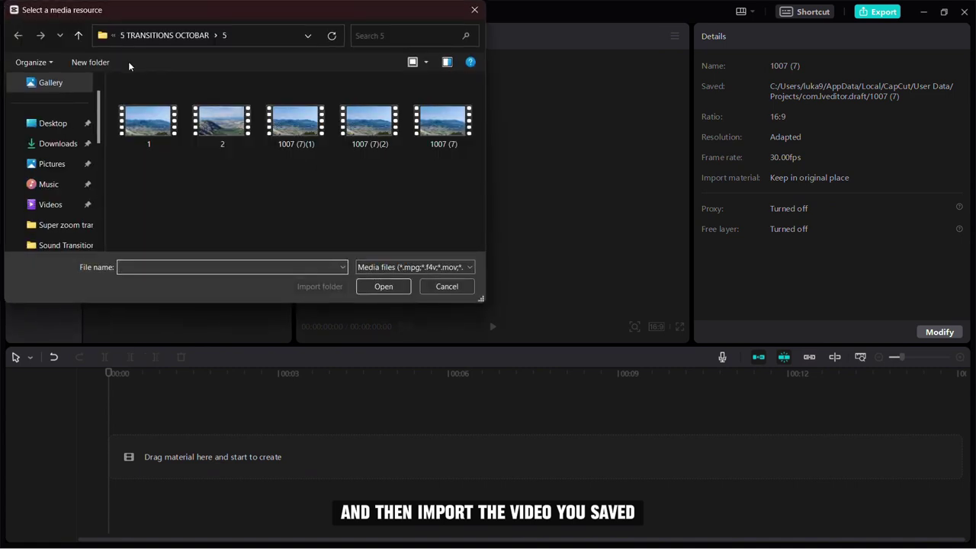
double_click(396, 128)
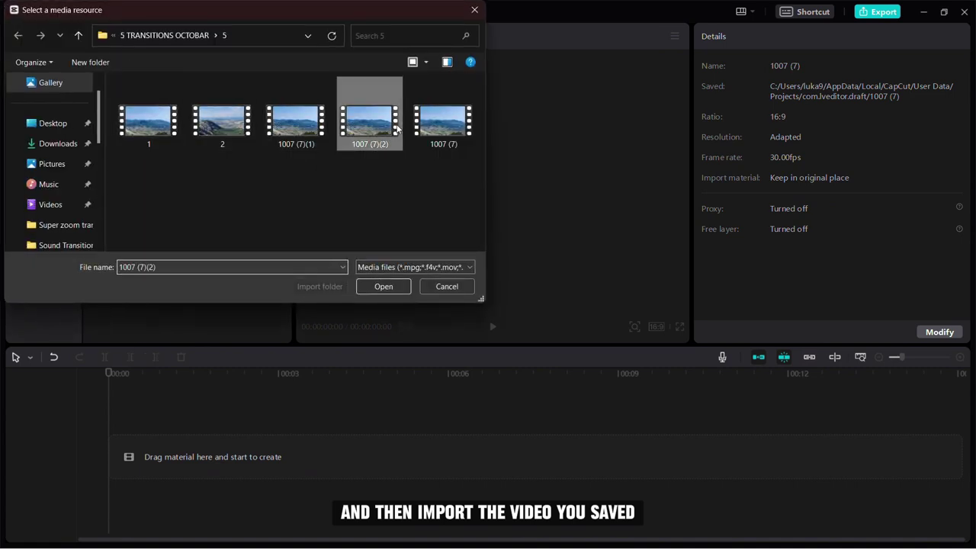
left_click_drag(157, 212, 238, 429)
Split the 1007 (7)(2).mp4 clip before and after the transition, at 00:00:02:08 and 00:00:05:00
left_click(196, 421)
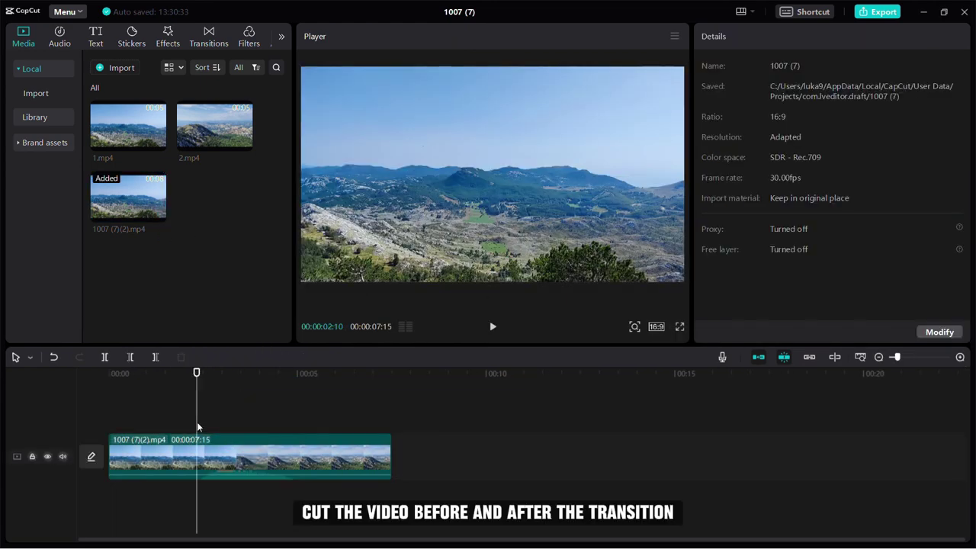
left_click(199, 449)
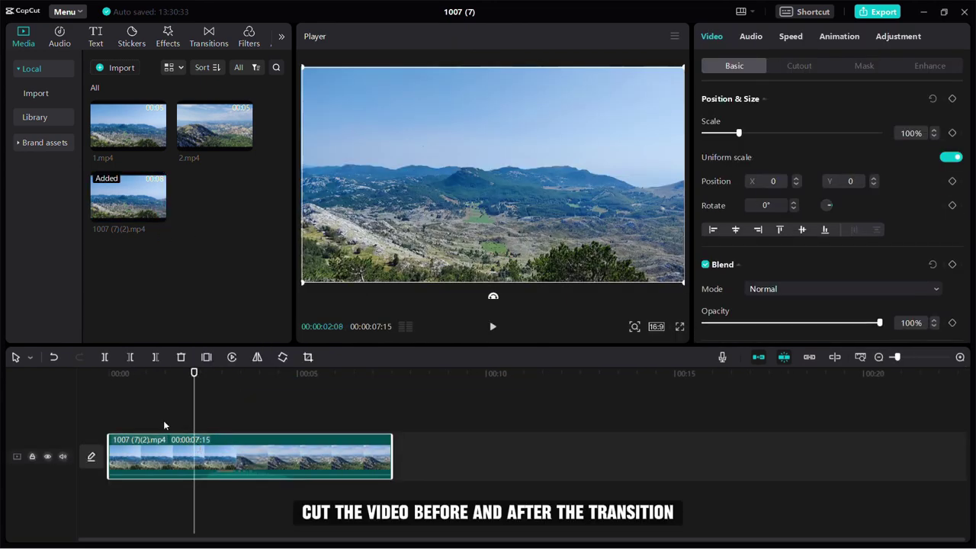
left_click(104, 357)
left_click_drag(290, 421, 296, 434)
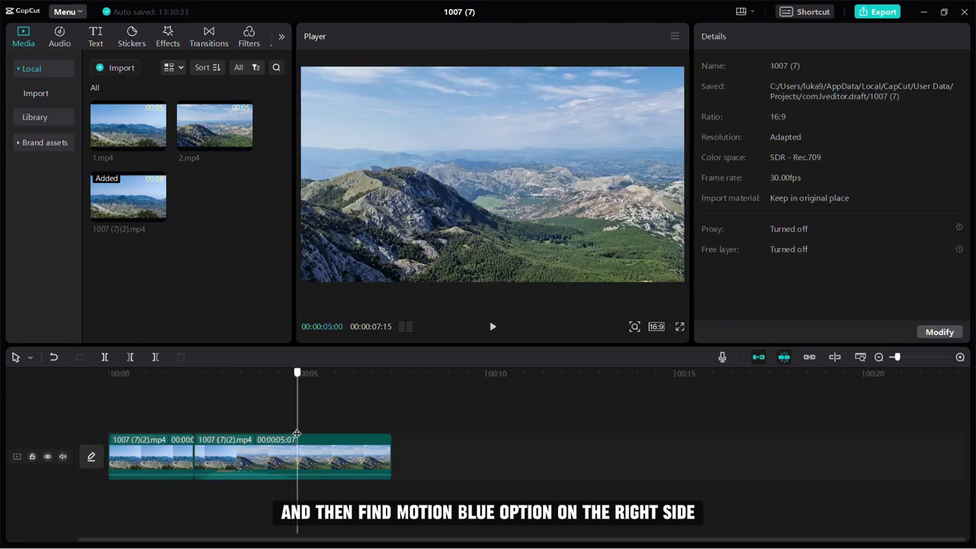
left_click(296, 436)
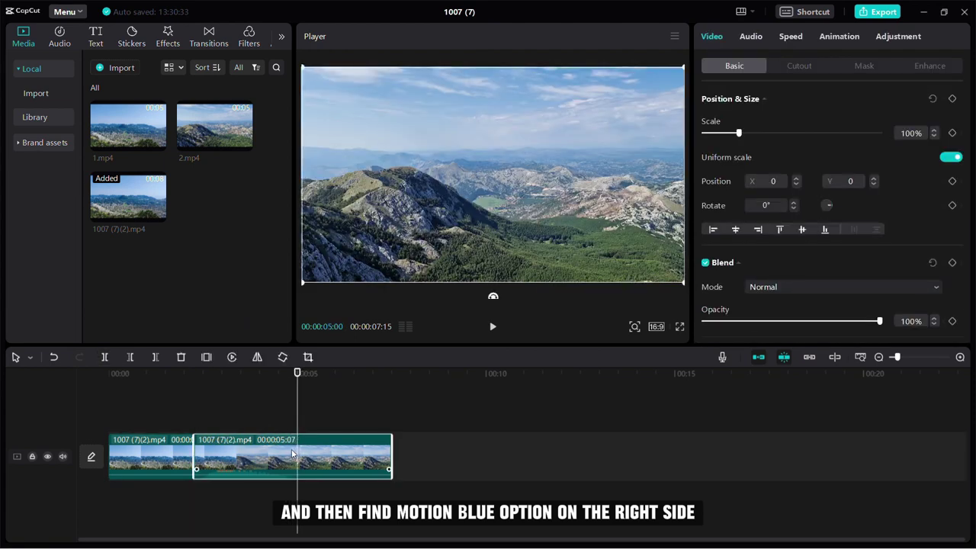
left_click(105, 356)
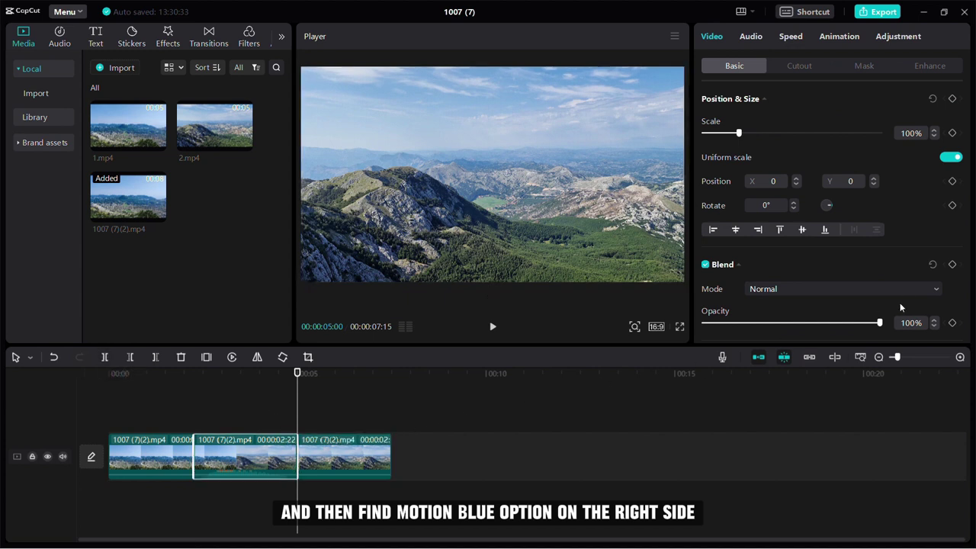
Apply Motion blur to the middle segment with Blur 100, Blend 16, Direction Both and Times Twice, and return the playhead to 00:00:01:07
scroll(899, 293, "down", 10)
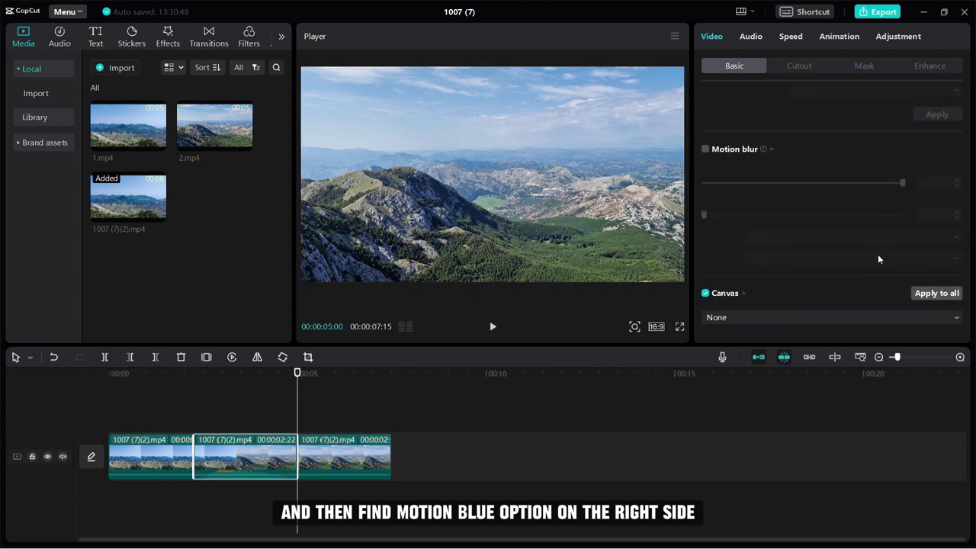
left_click(704, 149)
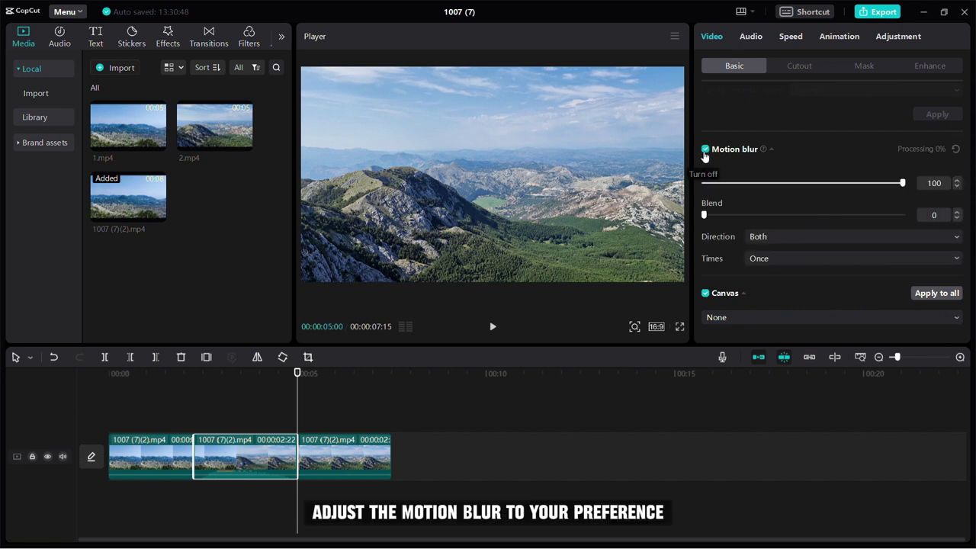
left_click(735, 215)
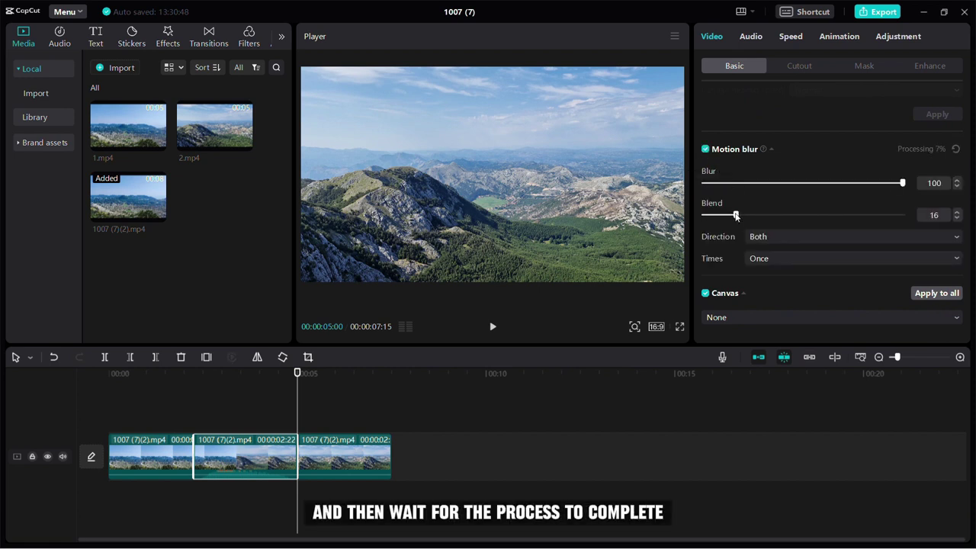
left_click(782, 255)
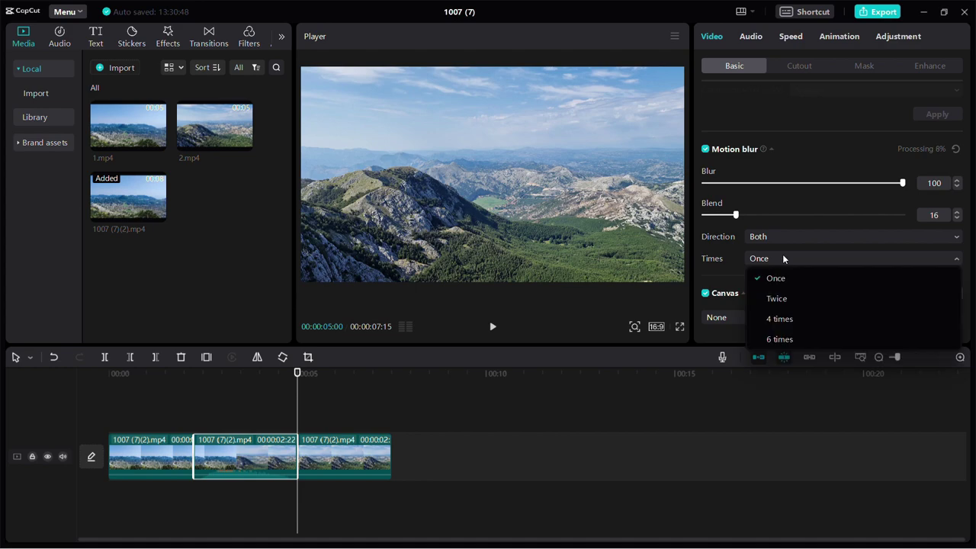
left_click(795, 299)
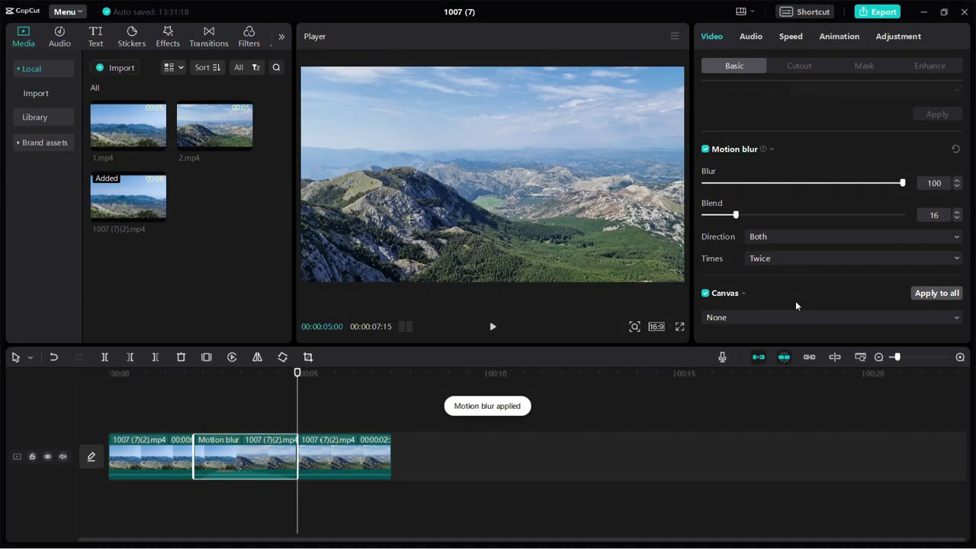
left_click(155, 403)
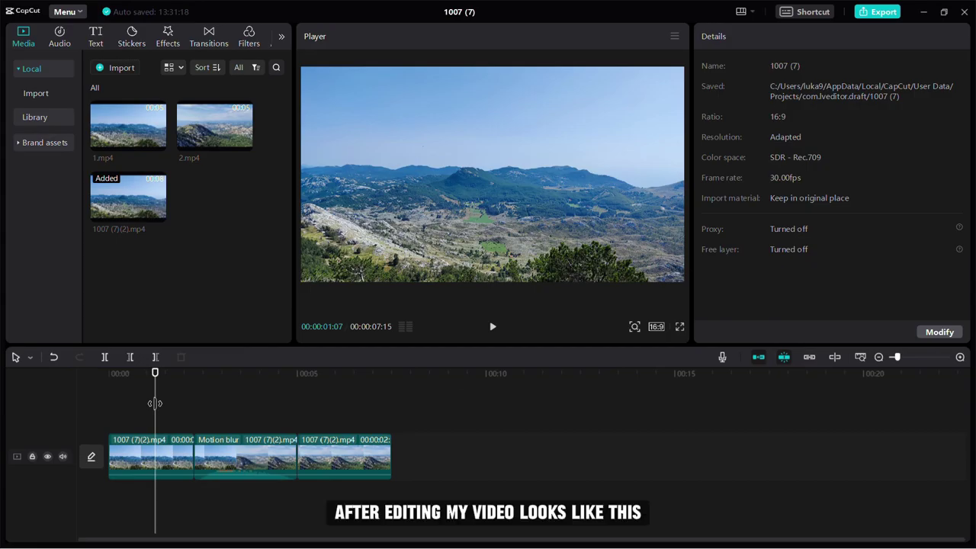